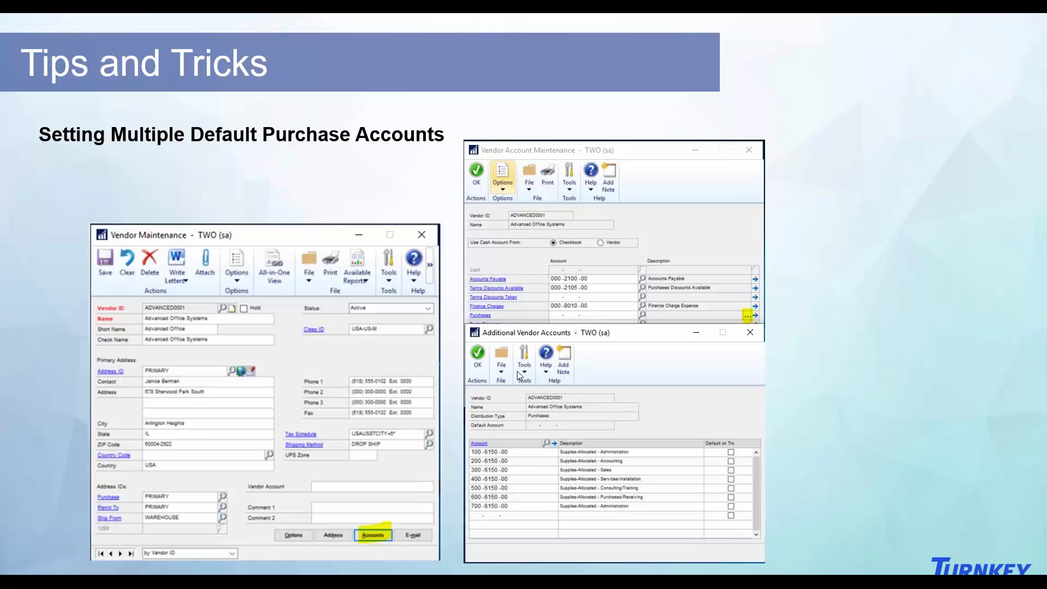
# Advance the slideshow through the AR write-off, fiscal period name and JE posted-by tips
pyautogui.press('Right')
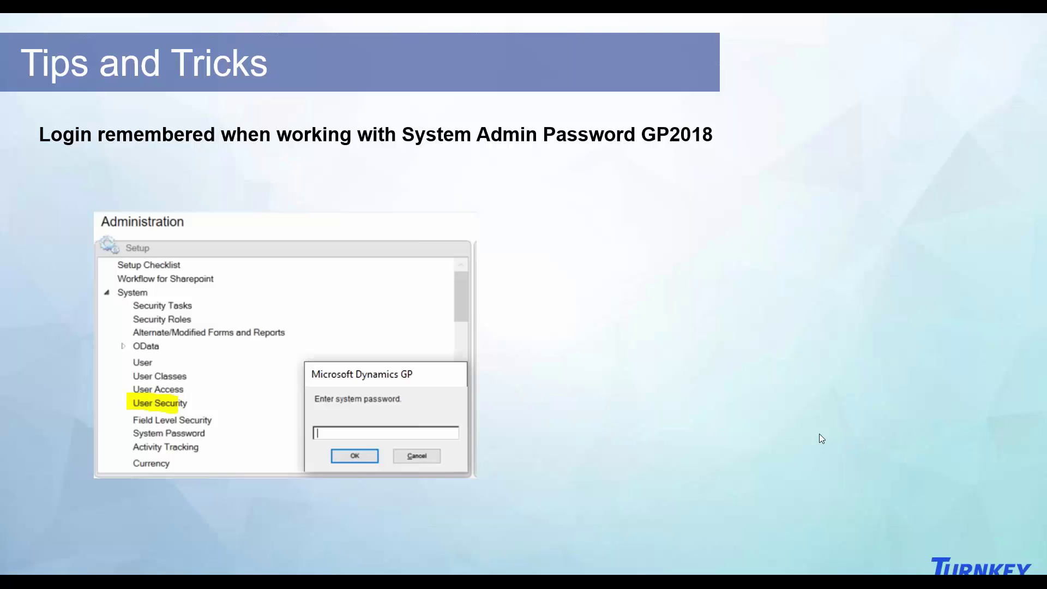
pyautogui.click(695, 402)
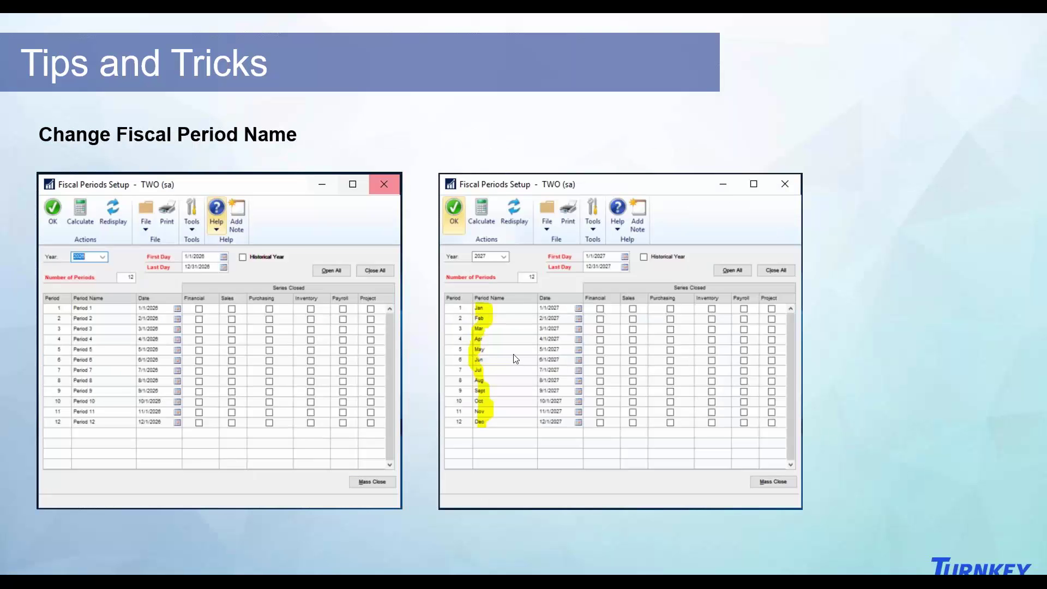
pyautogui.click(289, 337)
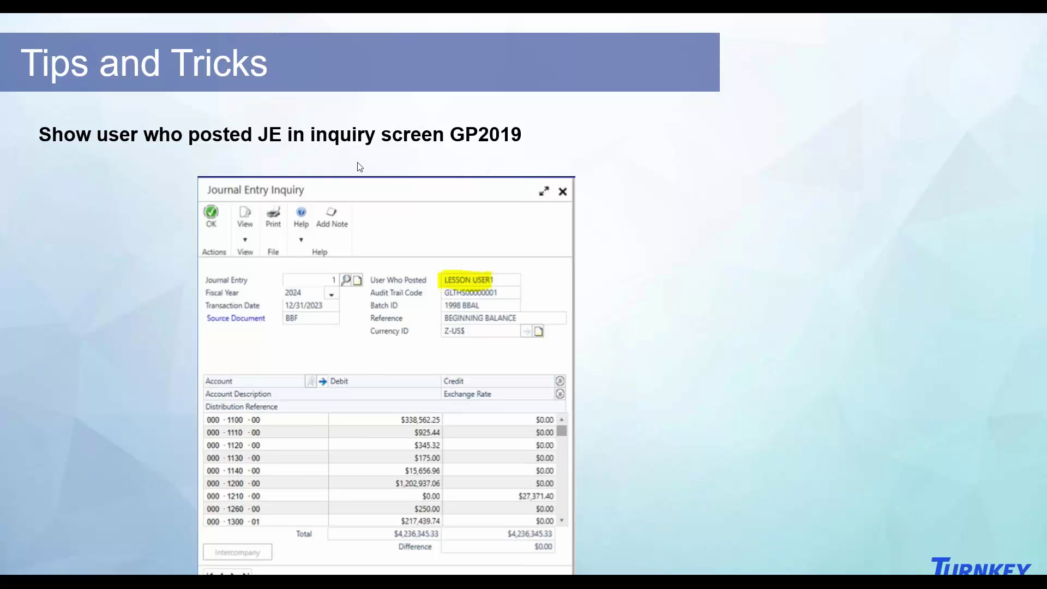
# Exit the slideshow and bring up the Purchasing area page in Dynamics GP
pyautogui.press('Escape')
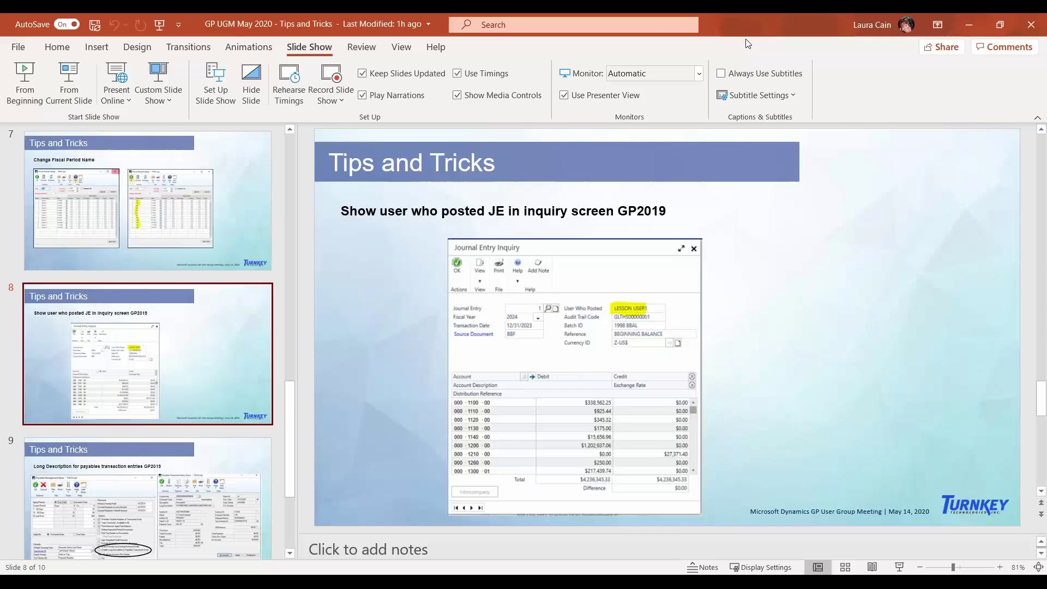
pyautogui.press('super+Down')
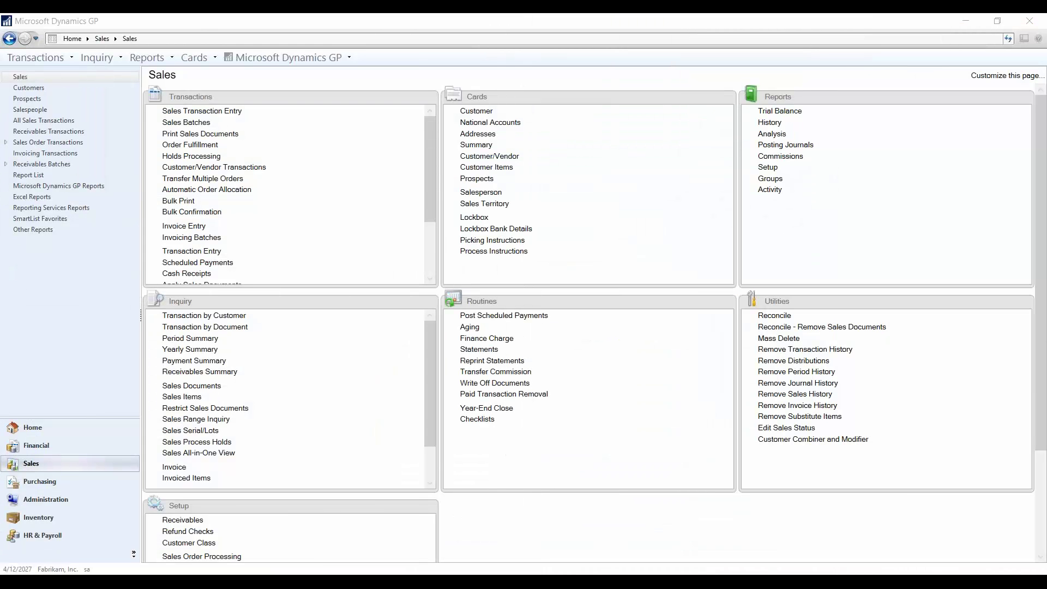
pyautogui.click(57, 484)
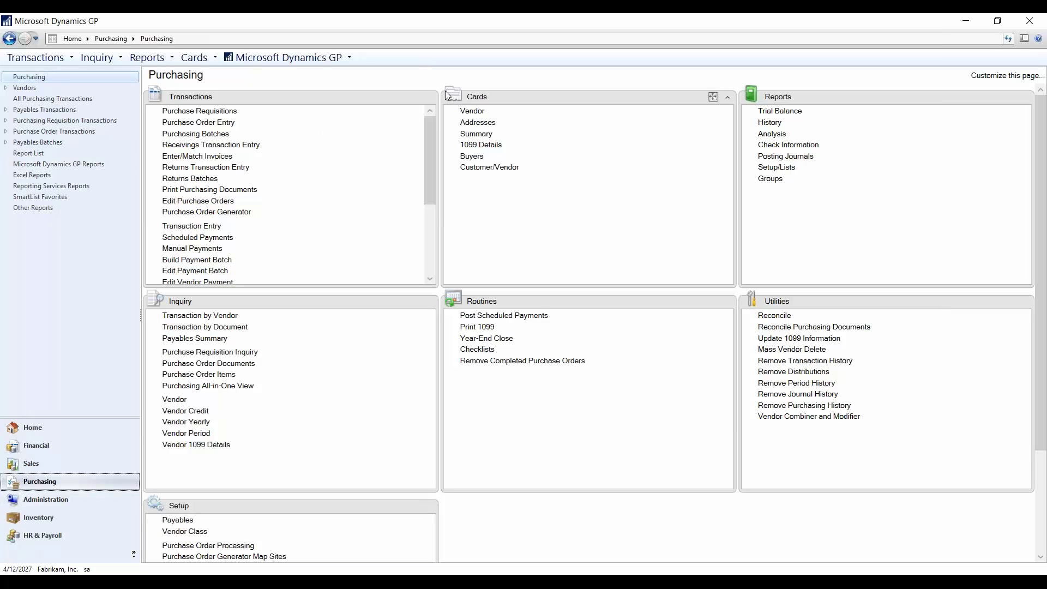
# Load vendor ADVANCED0001 in Vendor Maintenance and show its posting accounts
pyautogui.click(473, 112)
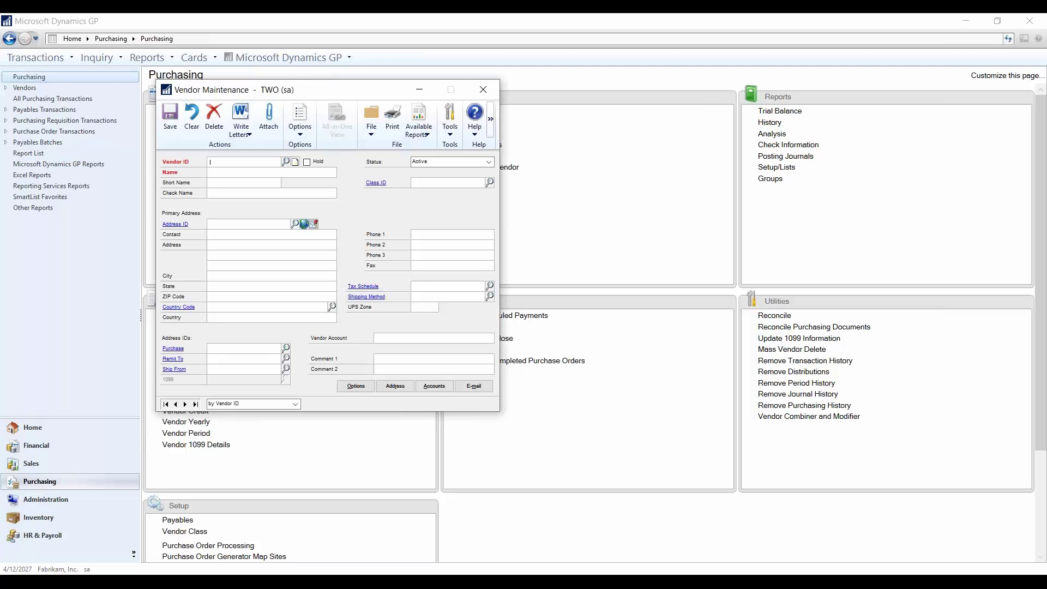
pyautogui.click(285, 162)
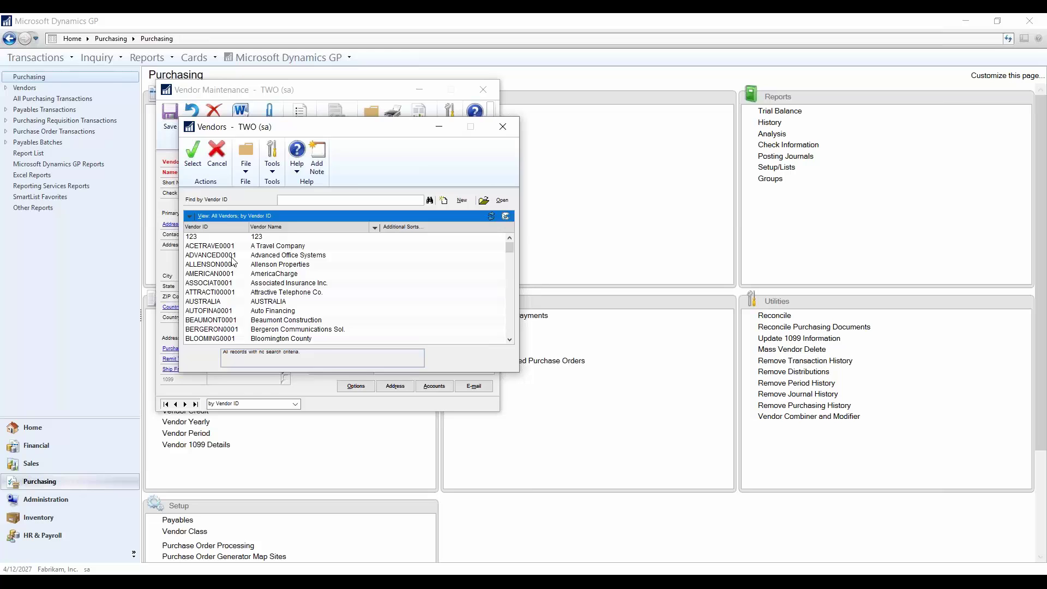
pyautogui.doubleClick(231, 256)
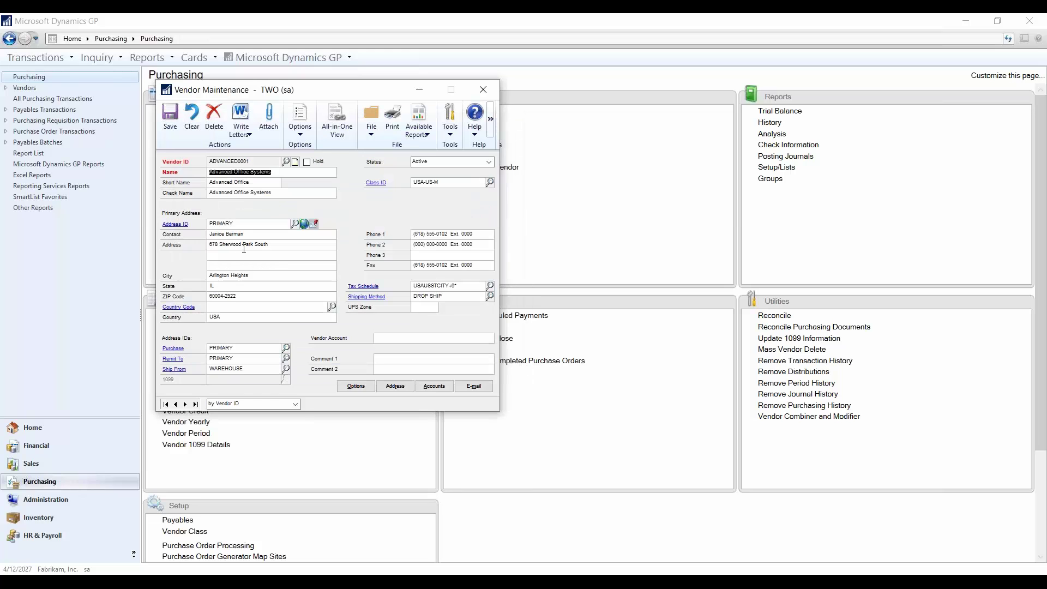
pyautogui.click(436, 388)
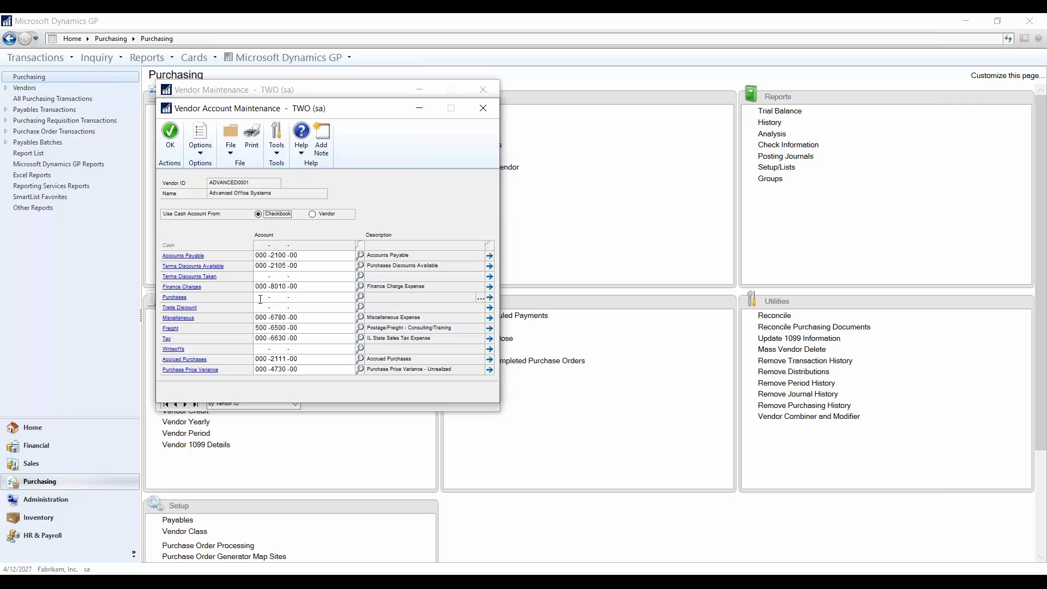
# Leave 100-6150-00 not defaulting on transactions among the Purchases accounts, then save the vendor
pyautogui.click(480, 298)
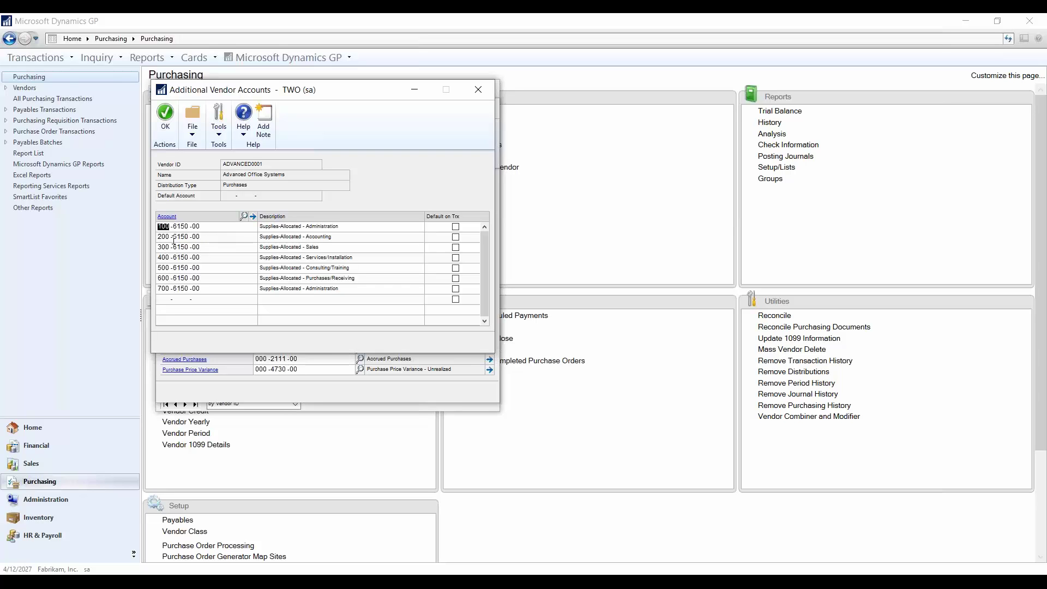
pyautogui.click(457, 230)
pyautogui.click(477, 90)
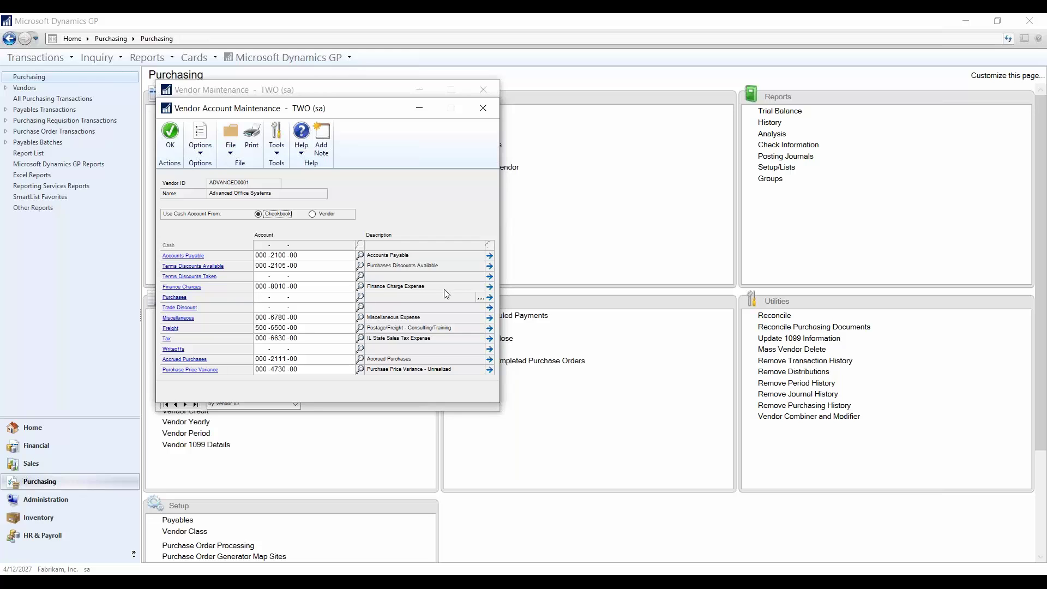
pyautogui.click(481, 298)
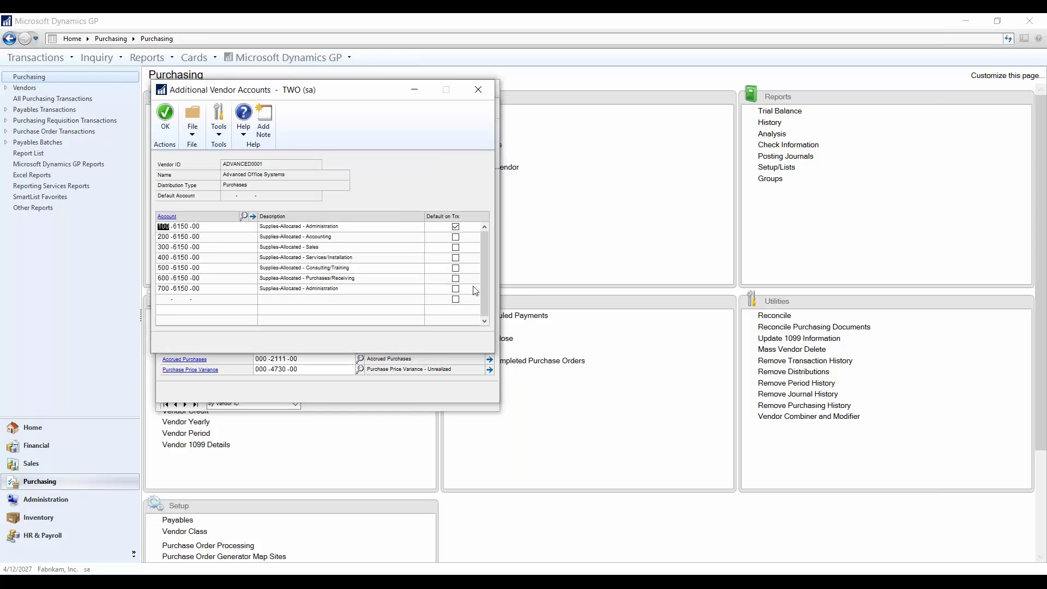
pyautogui.click(457, 227)
pyautogui.click(166, 116)
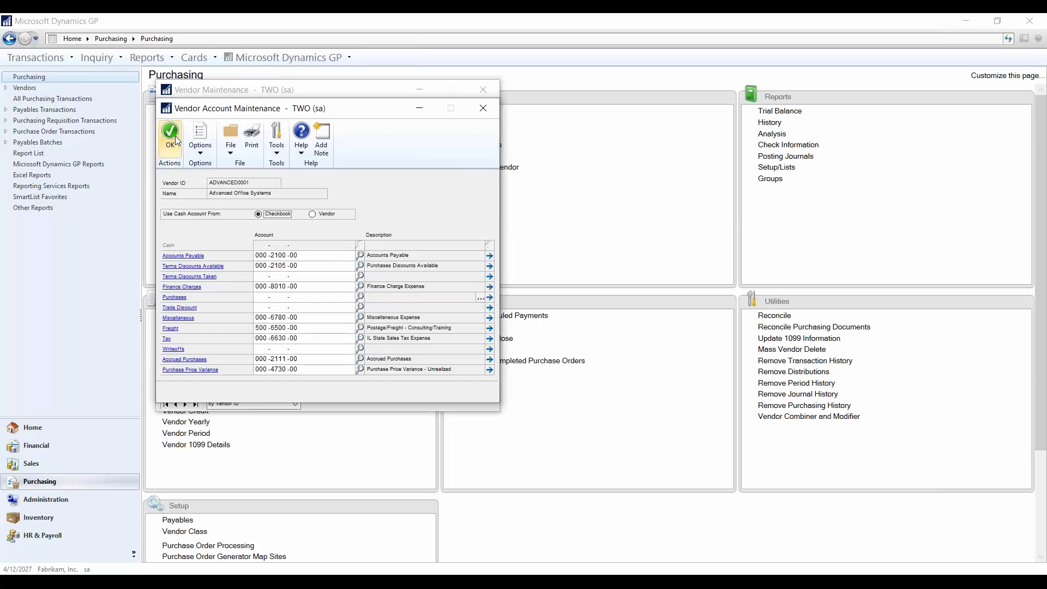
pyautogui.click(175, 141)
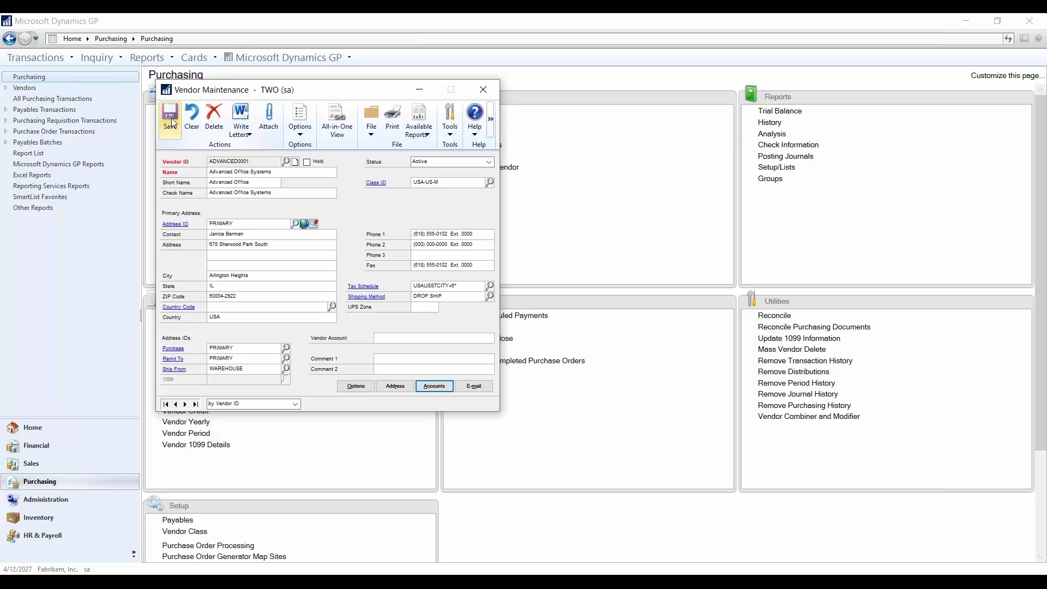
pyautogui.click(170, 117)
# Enter a $100.00 payables invoice, document 1234, for ADVANCED0001 and show its distributions
pyautogui.moveTo(306, 94); pyautogui.dragTo(567, 109)
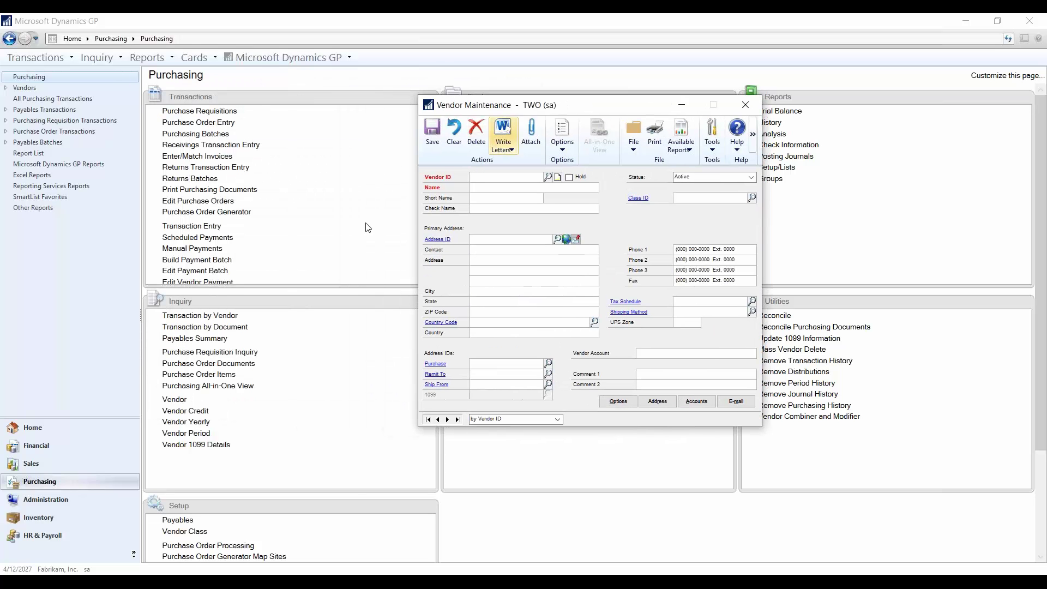
pyautogui.click(188, 224)
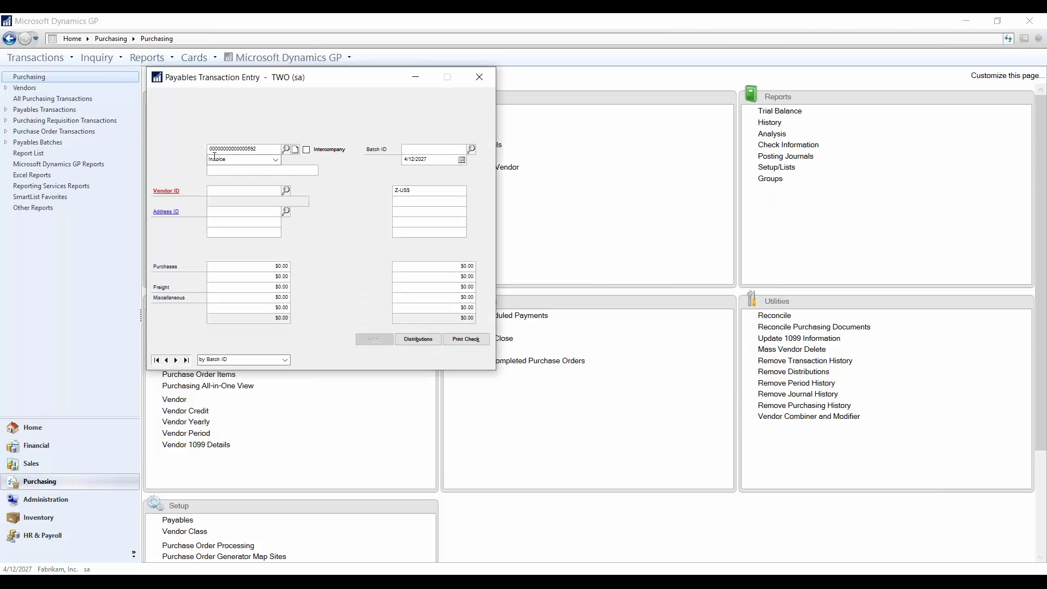
pyautogui.click(286, 191)
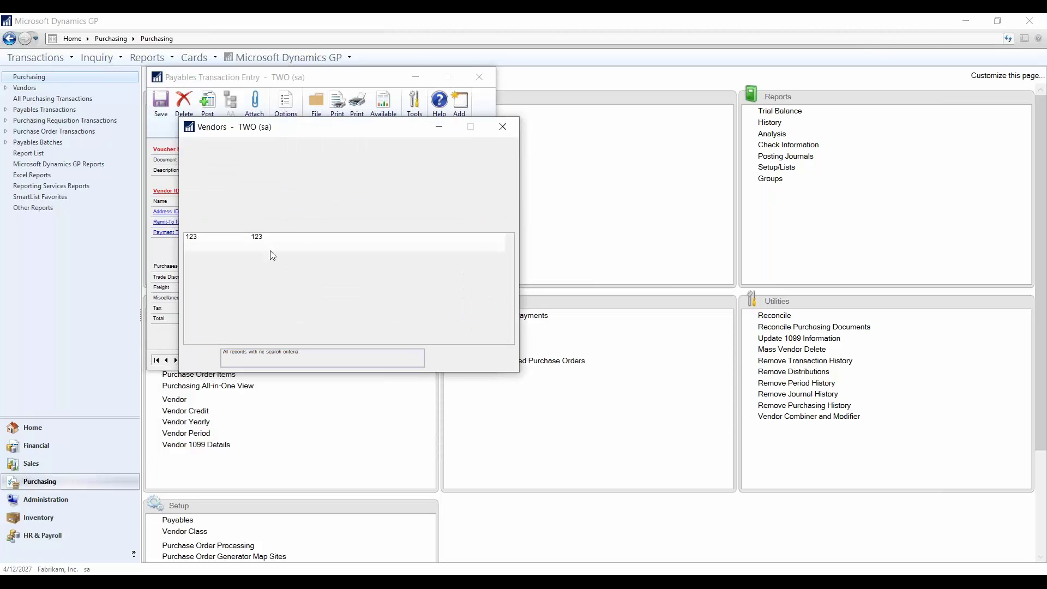
pyautogui.doubleClick(231, 255)
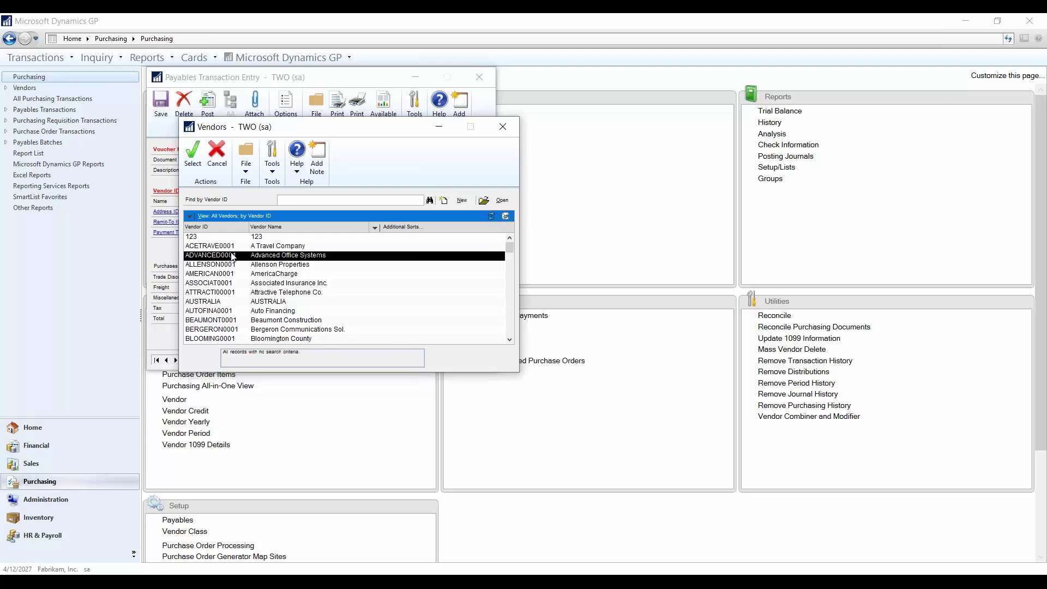
pyautogui.click(240, 265)
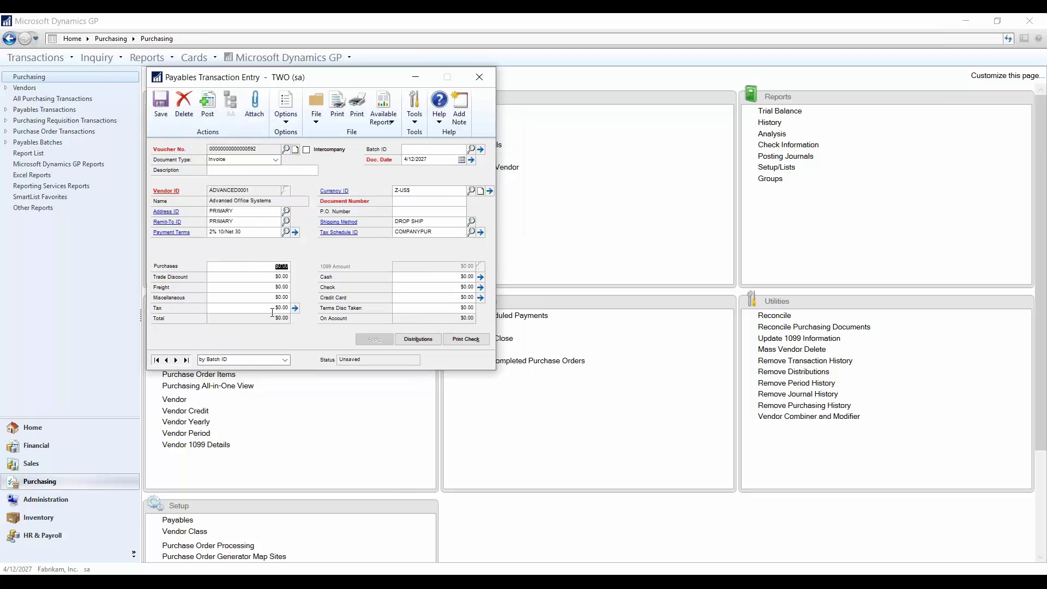
pyautogui.write('10')
pyautogui.click(427, 195)
pyautogui.click(418, 202)
pyautogui.click(424, 340)
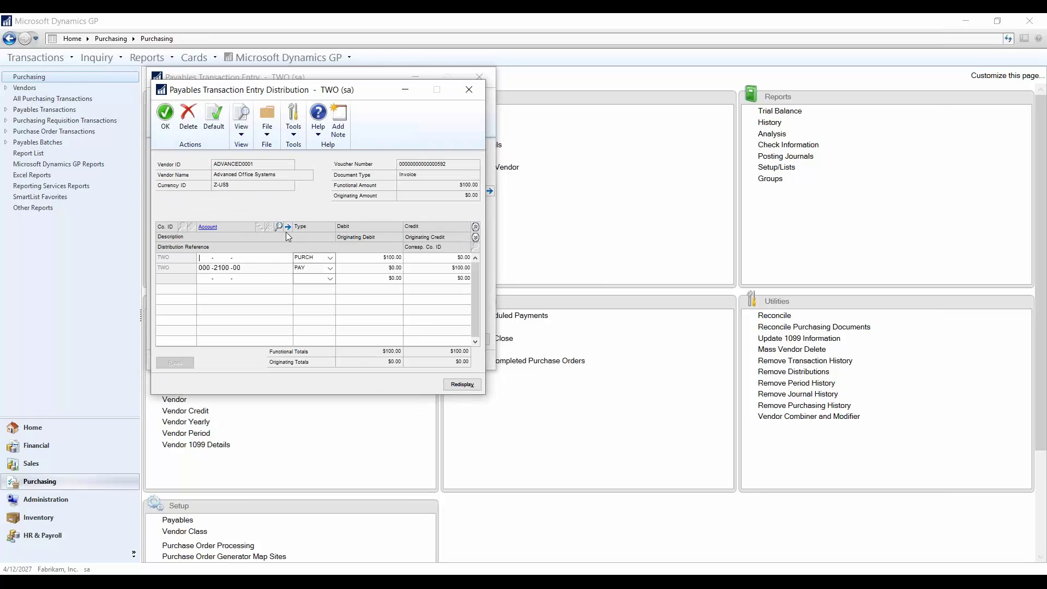
# Choose 200-6150-00 from the vendor's 6150 purchasing accounts for the PURCH line, then close the invoice
pyautogui.click(280, 226)
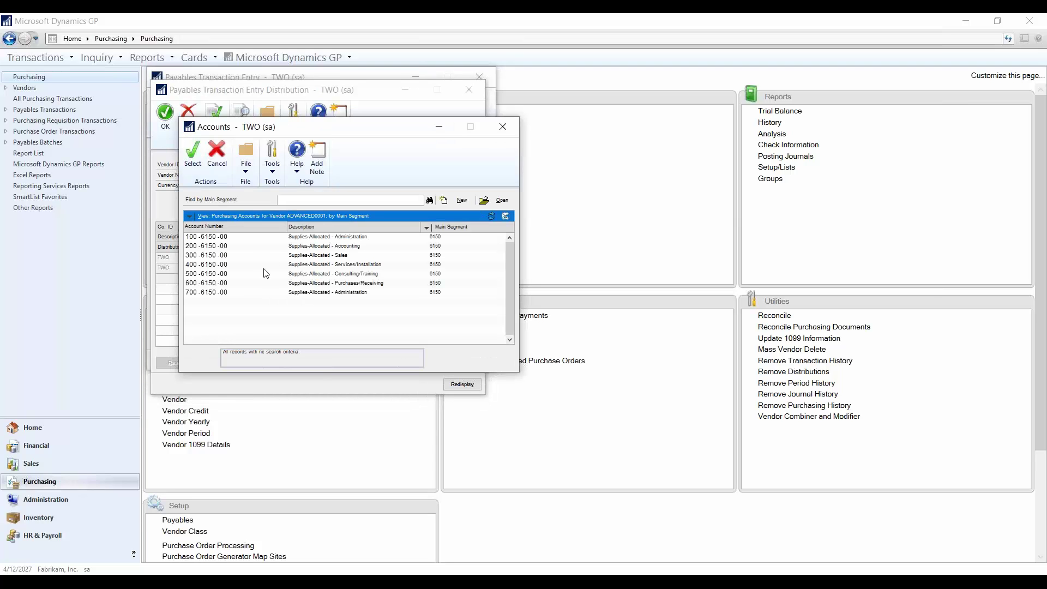
pyautogui.click(221, 238)
pyautogui.click(231, 266)
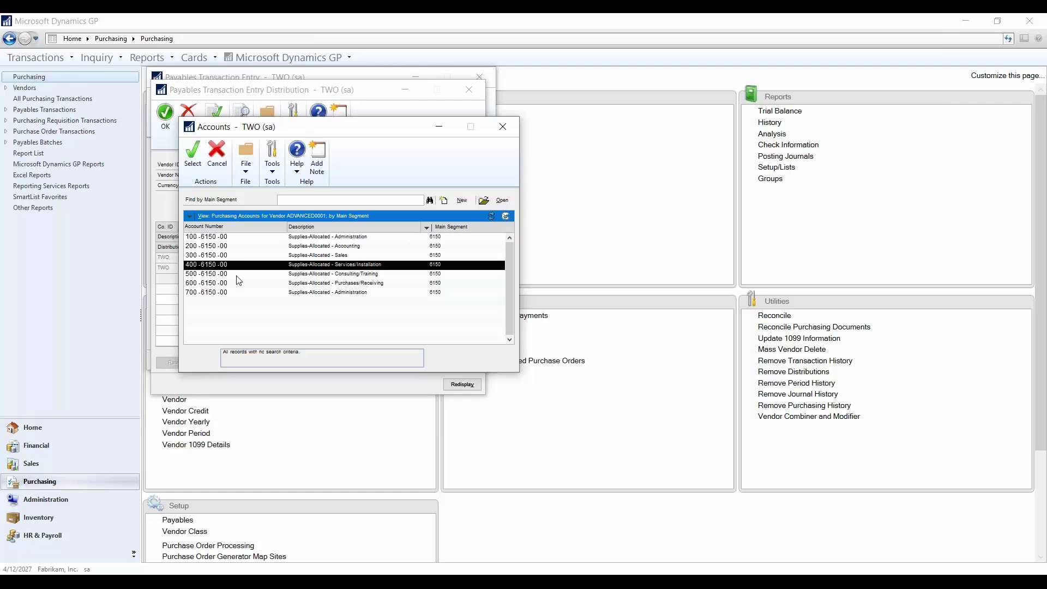
pyautogui.click(233, 245)
pyautogui.click(231, 239)
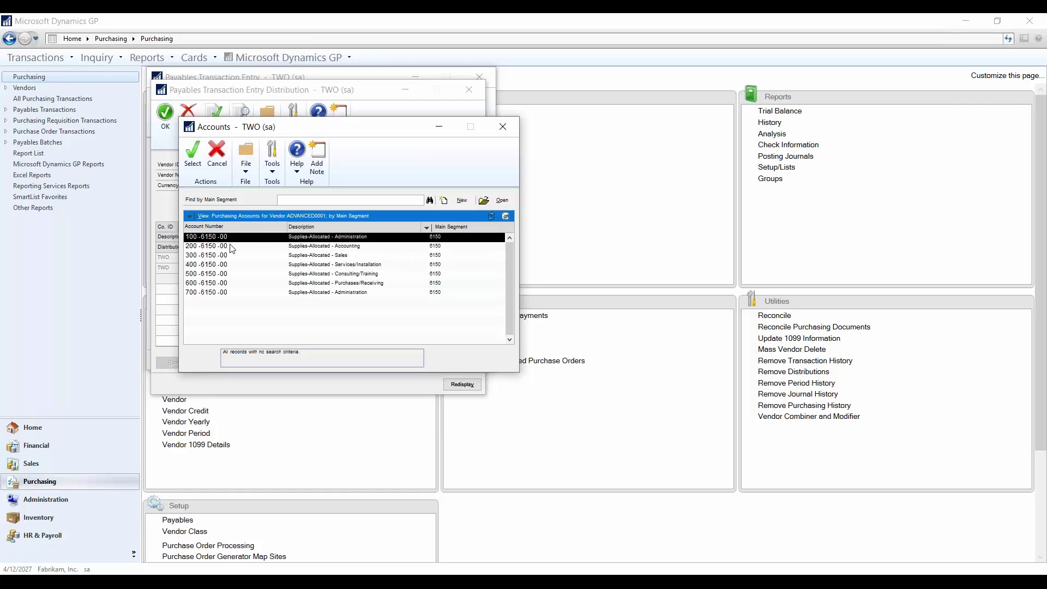
pyautogui.click(231, 293)
pyautogui.click(275, 255)
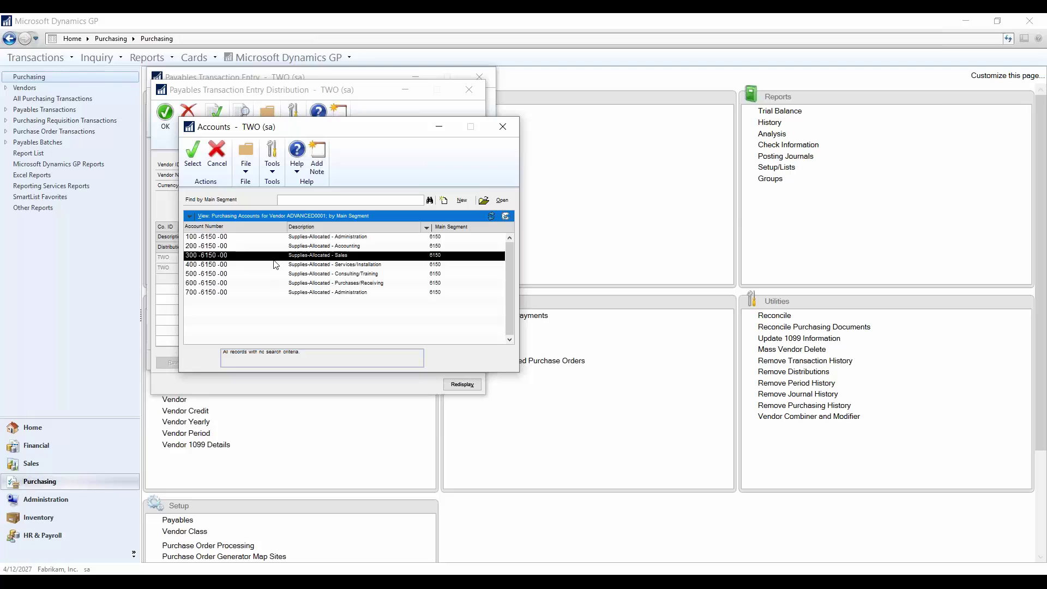
pyautogui.click(318, 238)
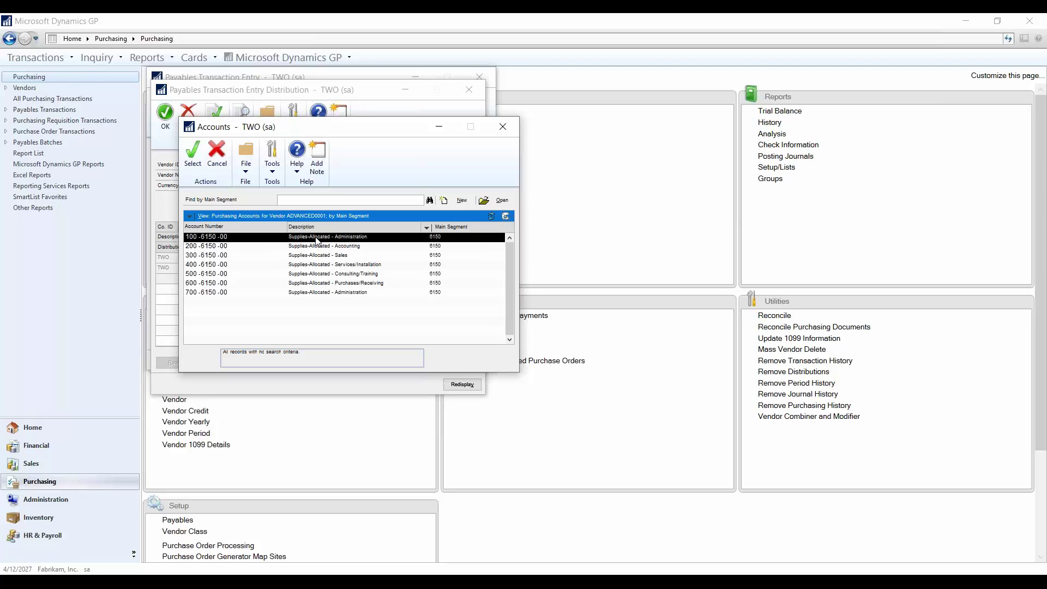
pyautogui.click(320, 246)
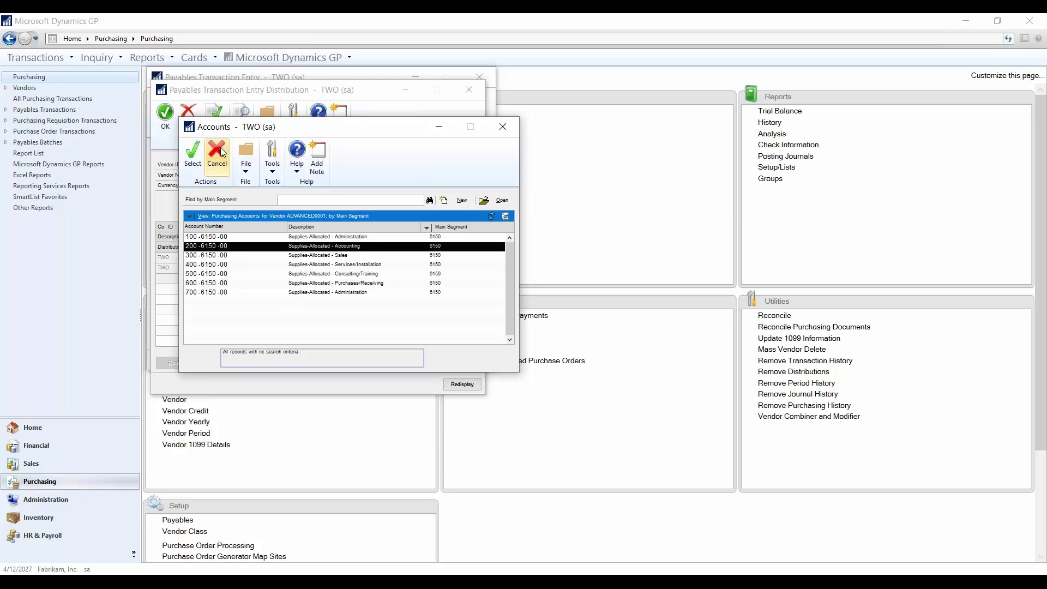
pyautogui.click(192, 152)
pyautogui.click(164, 115)
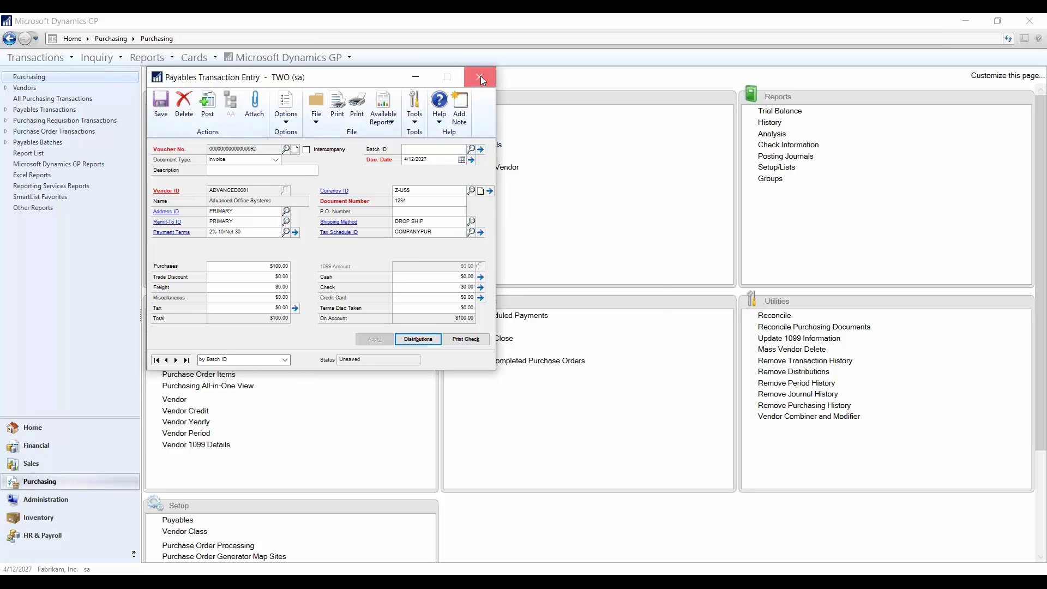
pyautogui.click(480, 76)
# Delete the unsaved invoice and move to the Sales area page
pyautogui.click(537, 337)
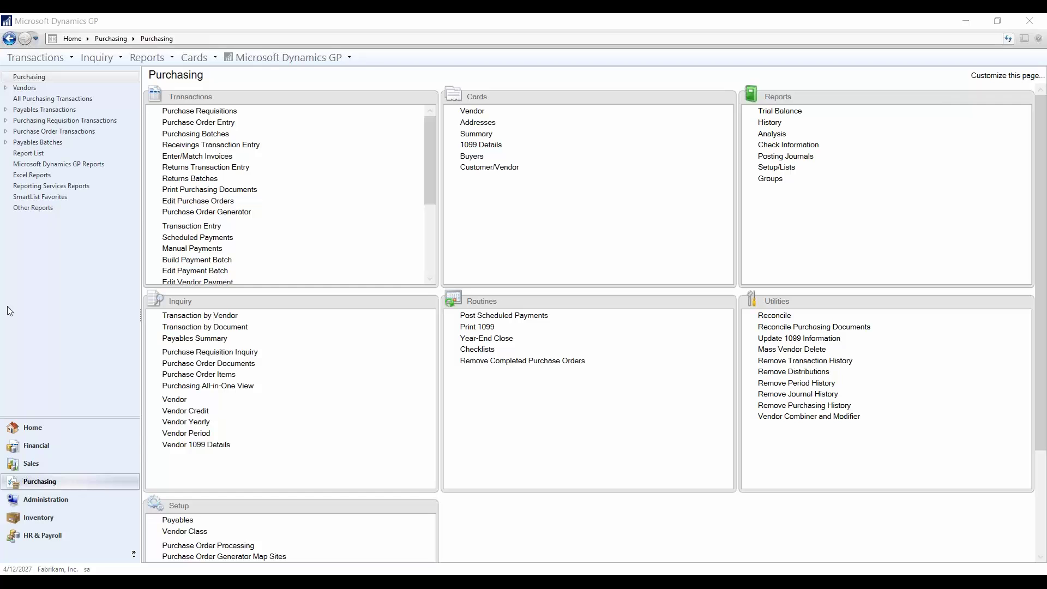
pyautogui.click(44, 466)
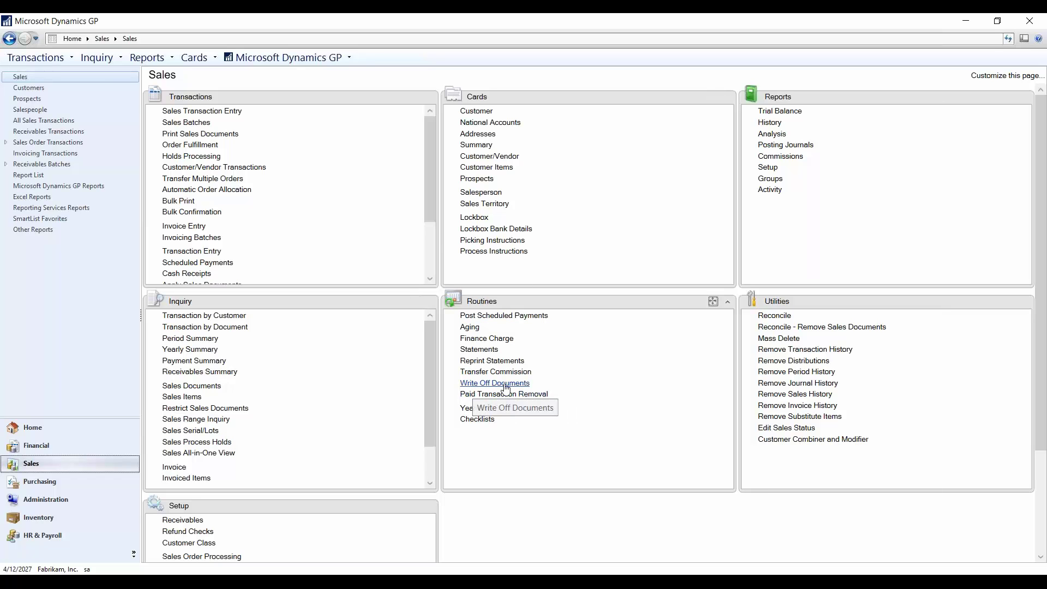
# Preview underpayment write-offs with a 5.00 writeoff limit in Write Off Documents
pyautogui.click(506, 388)
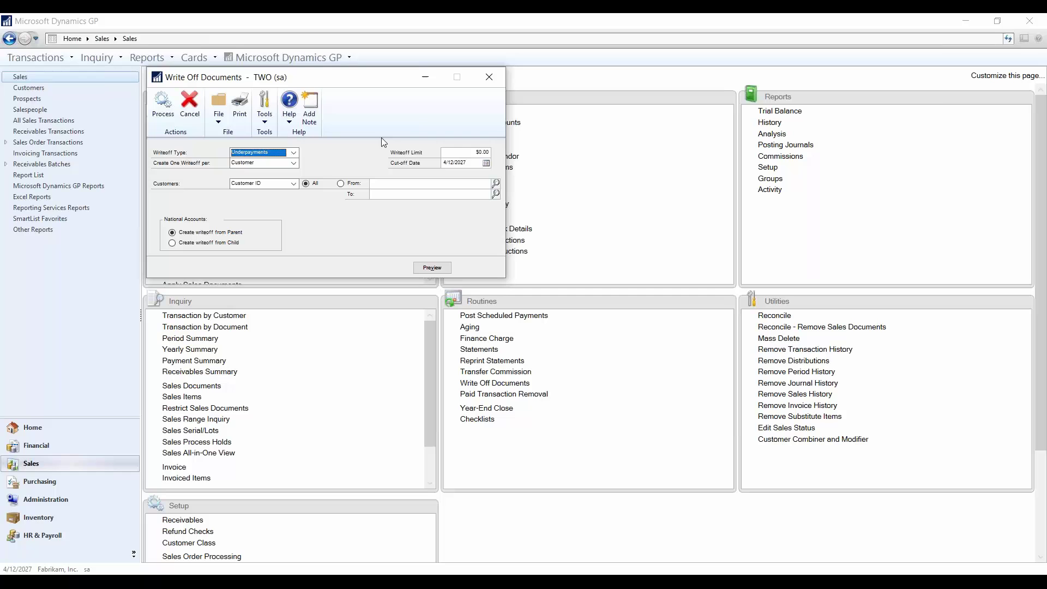
pyautogui.click(479, 160)
pyautogui.click(475, 152)
pyautogui.click(439, 270)
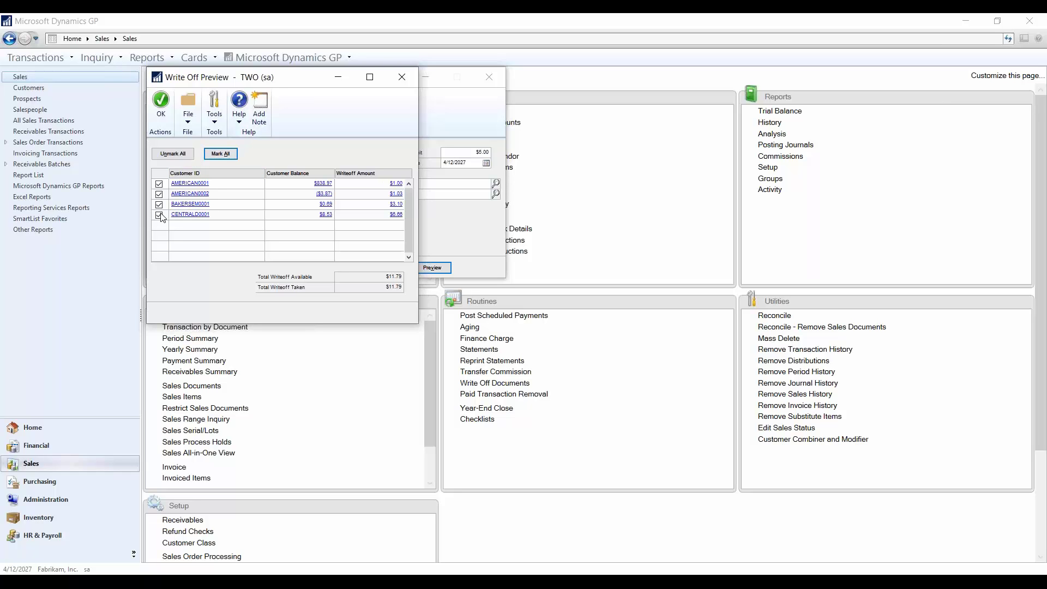
# Untick and re-tick the third and fourth customers, then accept all four write-offs
pyautogui.click(160, 214)
pyautogui.click(159, 204)
pyautogui.click(159, 215)
pyautogui.click(159, 204)
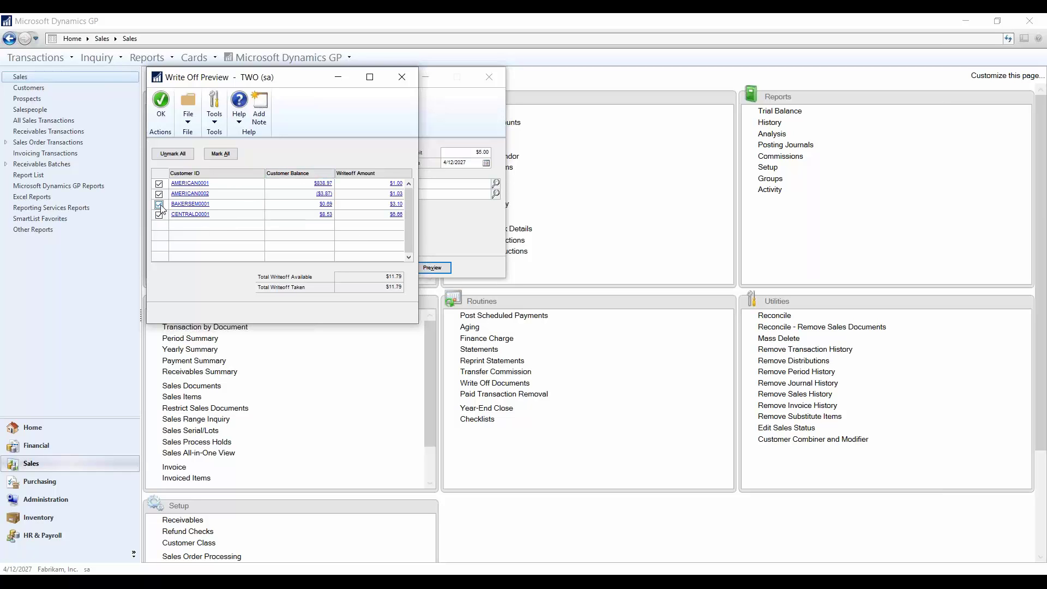
pyautogui.click(161, 113)
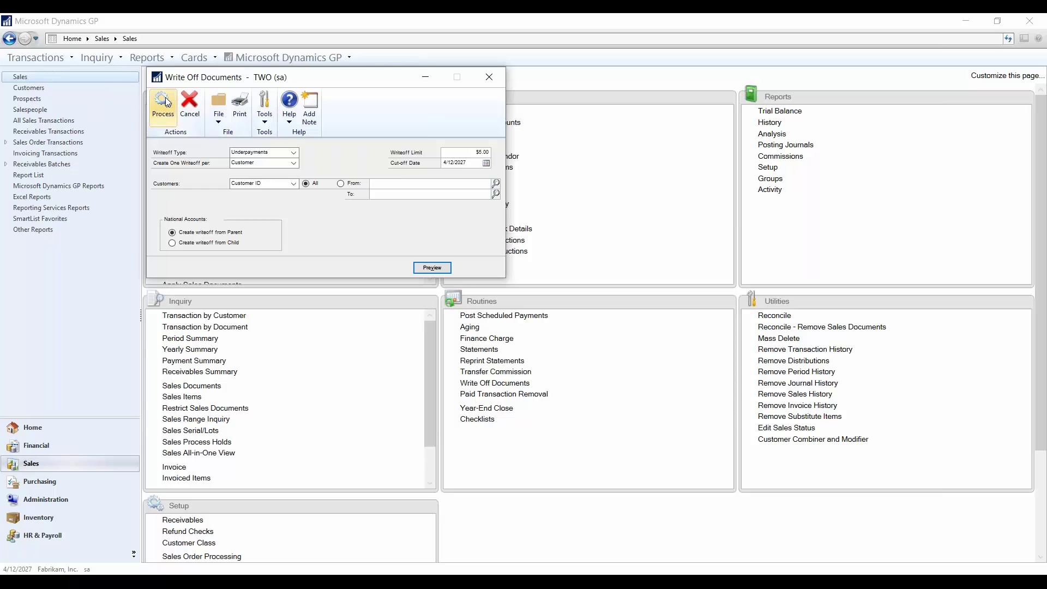
# Process the write-offs, sending the Discounts/Writeoffs Journal and both GL registers to the screen
pyautogui.click(165, 97)
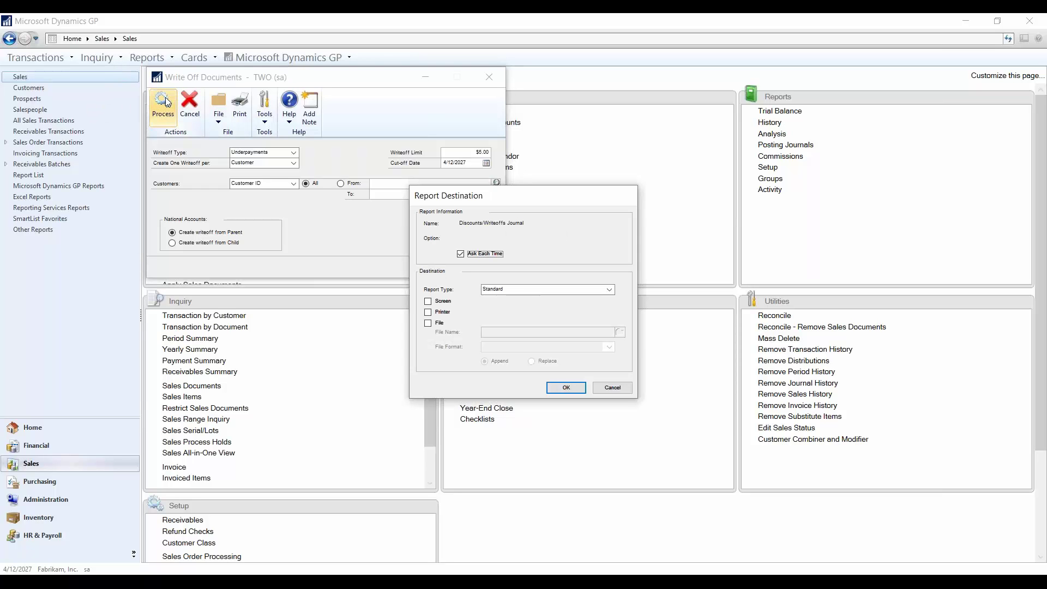
pyautogui.click(431, 303)
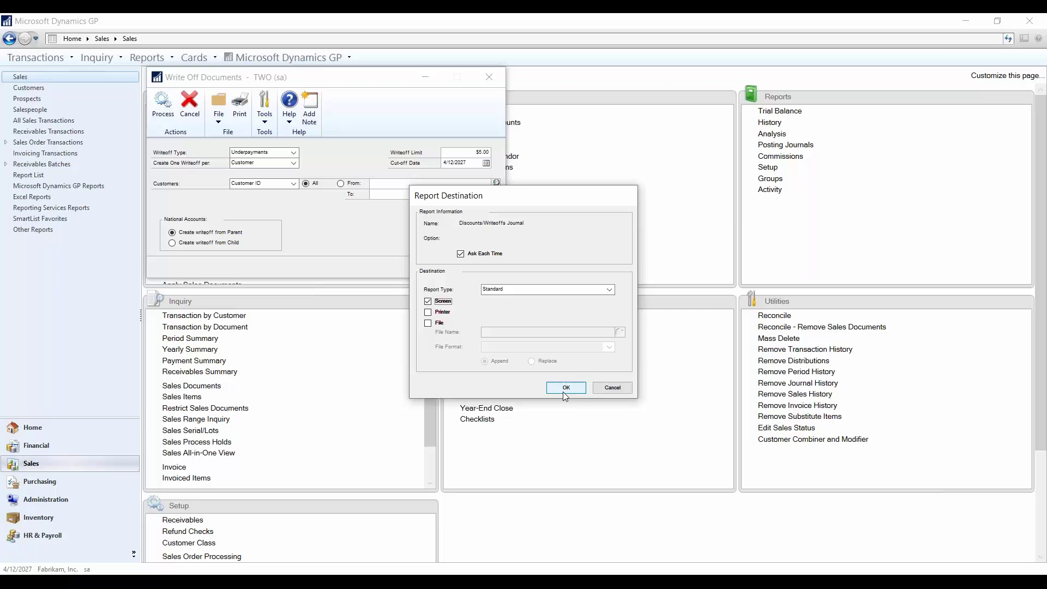
pyautogui.click(563, 391)
pyautogui.click(430, 301)
pyautogui.click(566, 387)
pyautogui.click(429, 301)
pyautogui.click(565, 388)
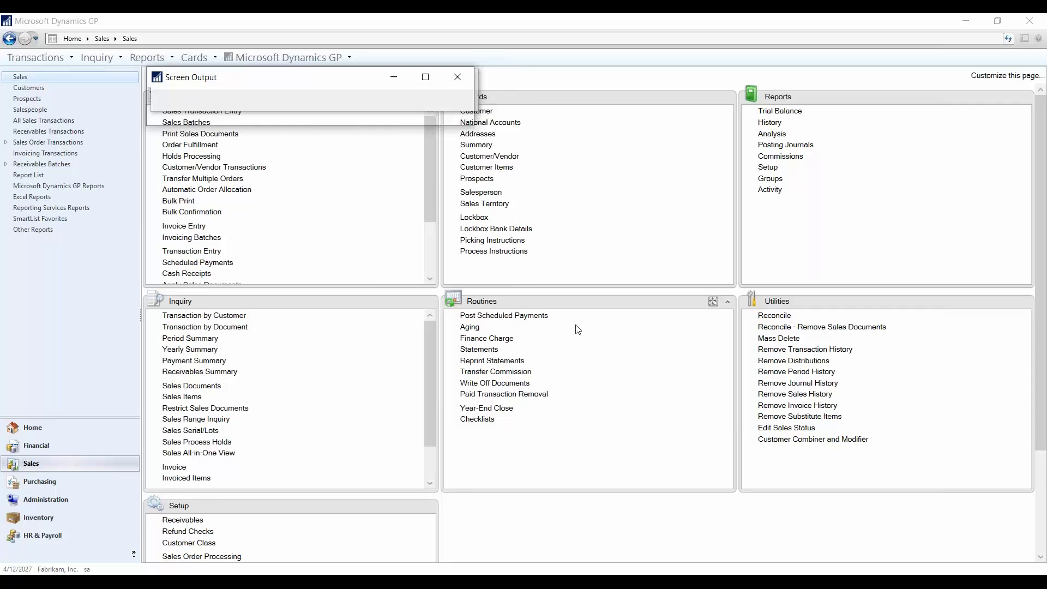
# Review the posting journal, both distribution registers and the General Posting Journal, closing each
pyautogui.click(476, 77)
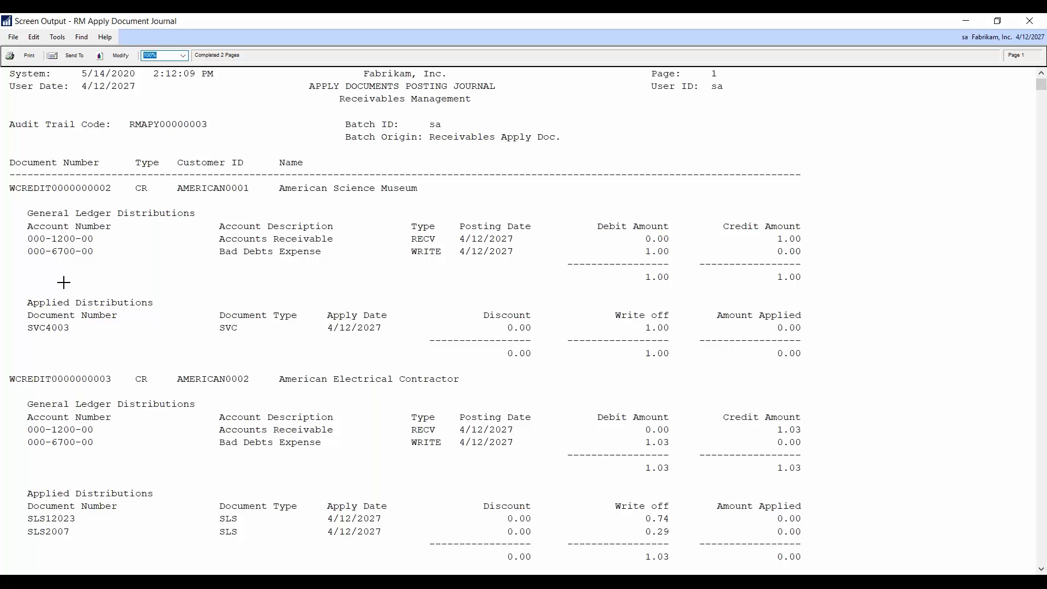
pyautogui.scroll(-4, 283, 327)
pyautogui.scroll(-5, 346, 340)
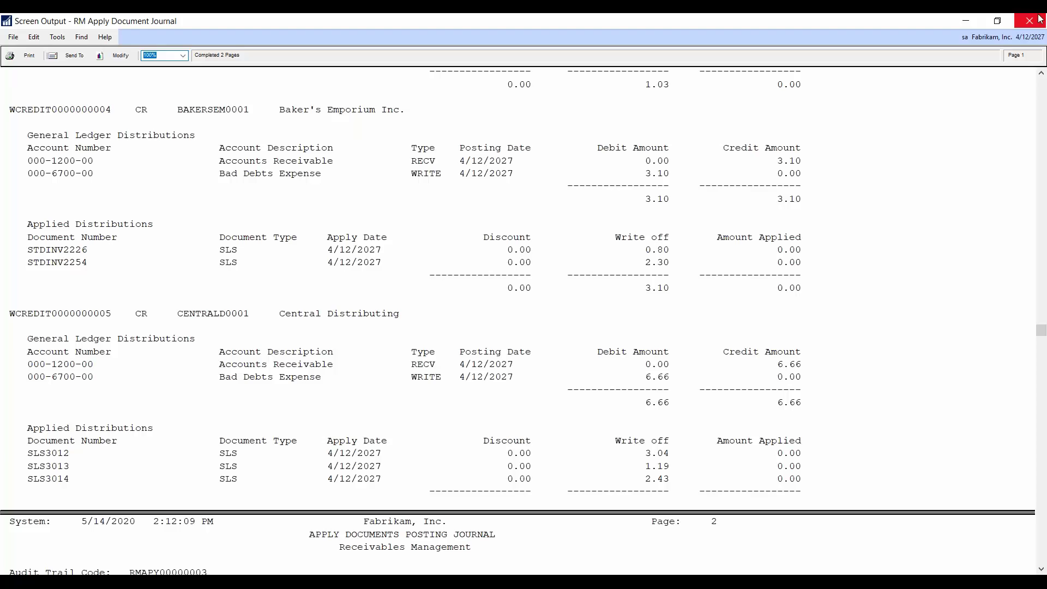
pyautogui.click(1030, 21)
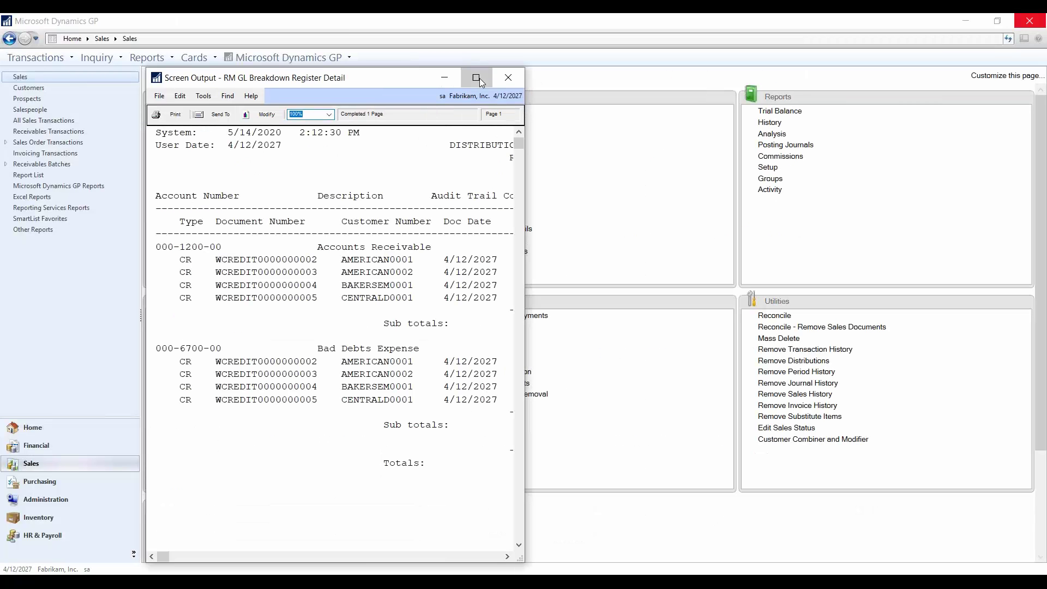
pyautogui.click(480, 78)
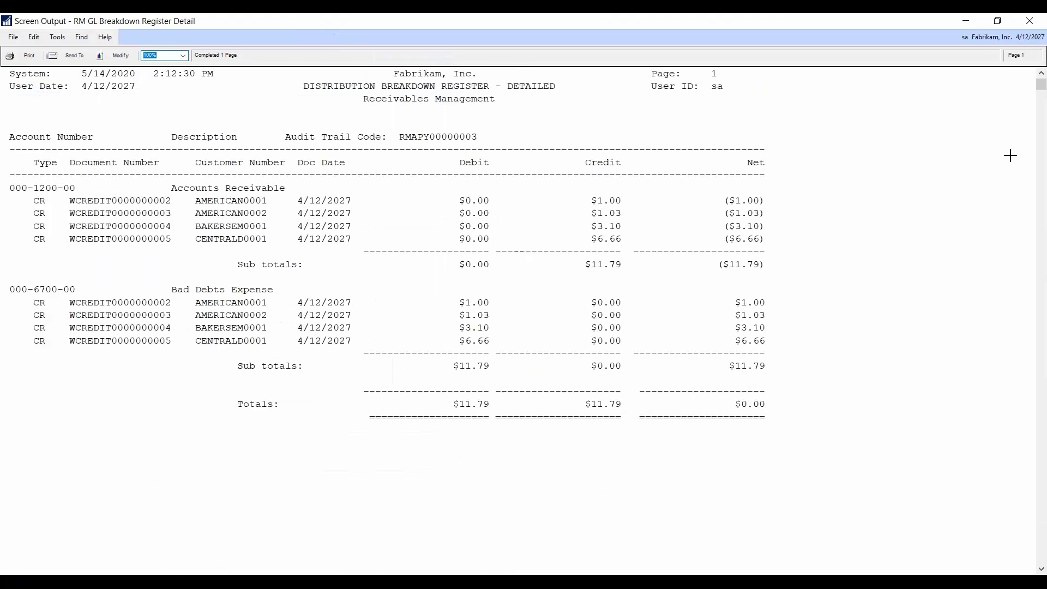
pyautogui.click(1039, 22)
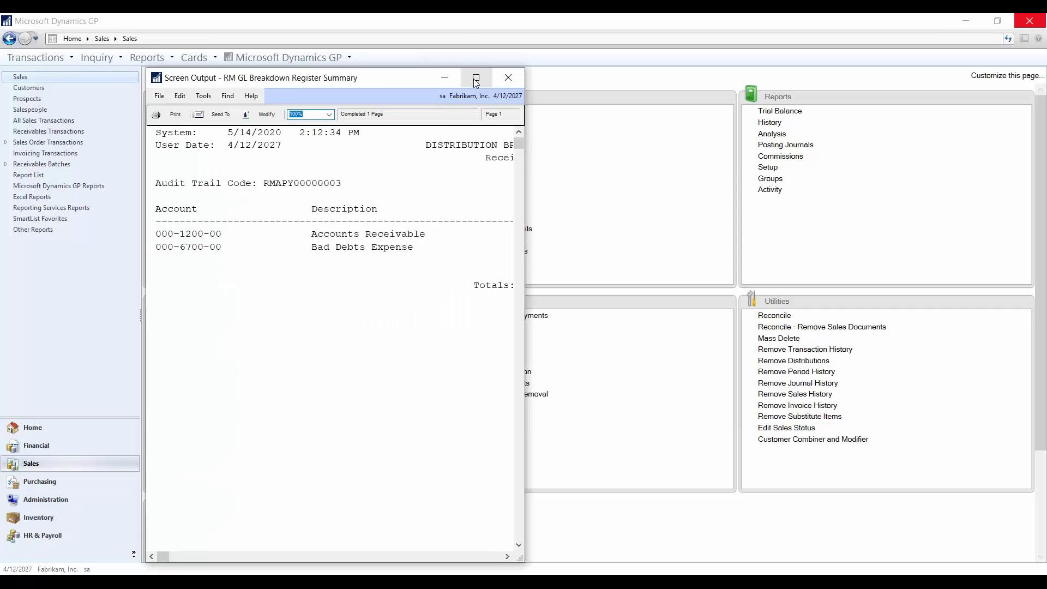
pyautogui.click(476, 78)
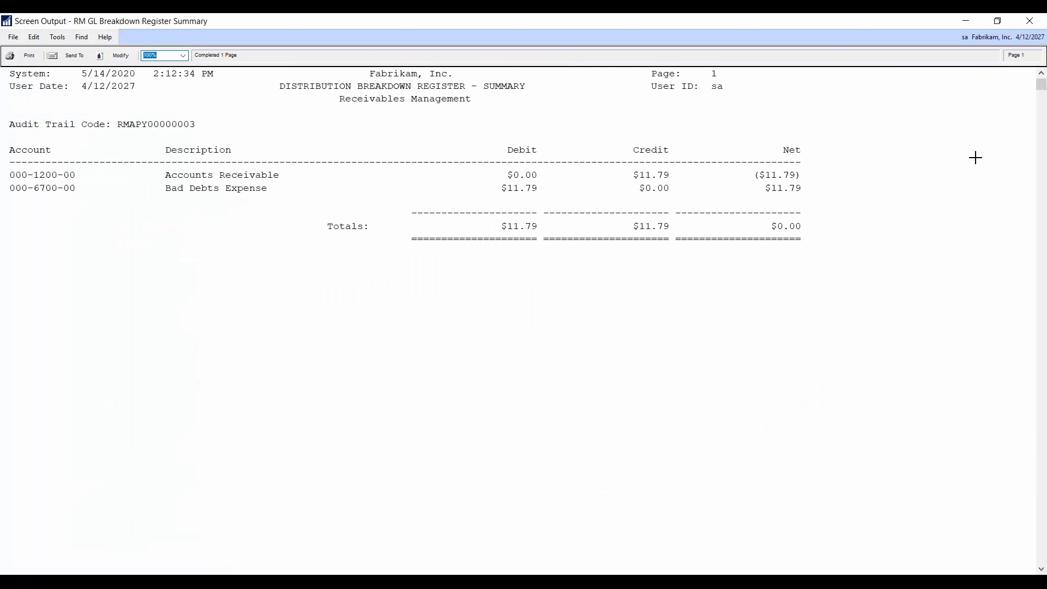
pyautogui.click(1029, 21)
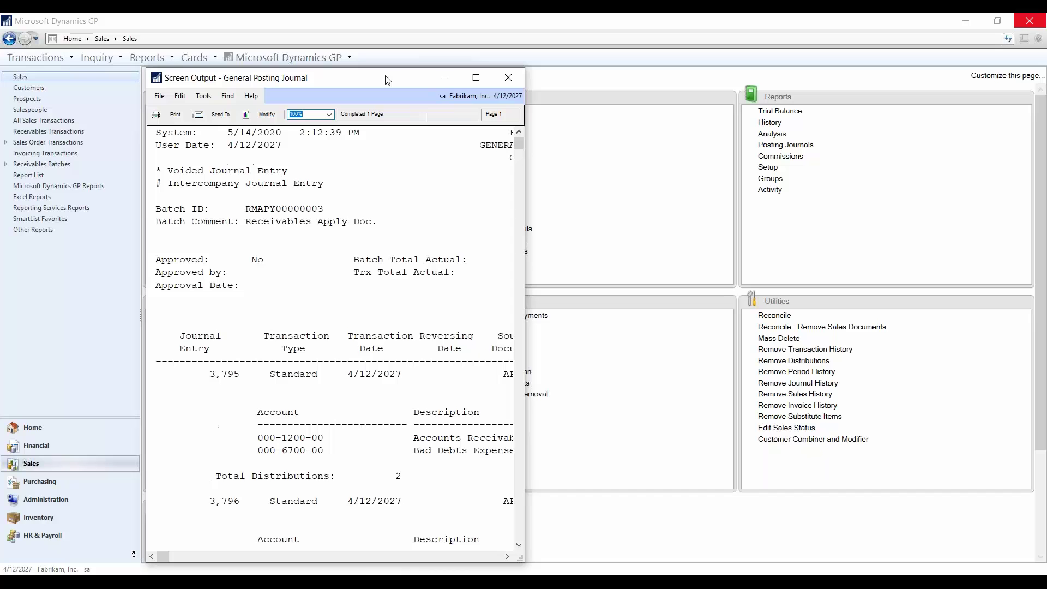
pyautogui.click(476, 78)
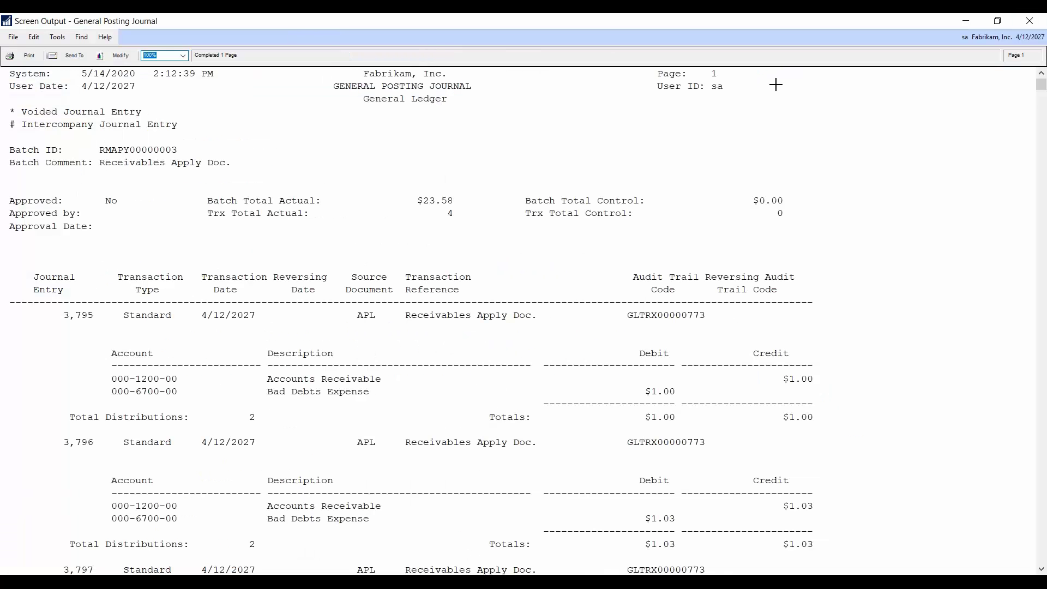
pyautogui.click(1030, 20)
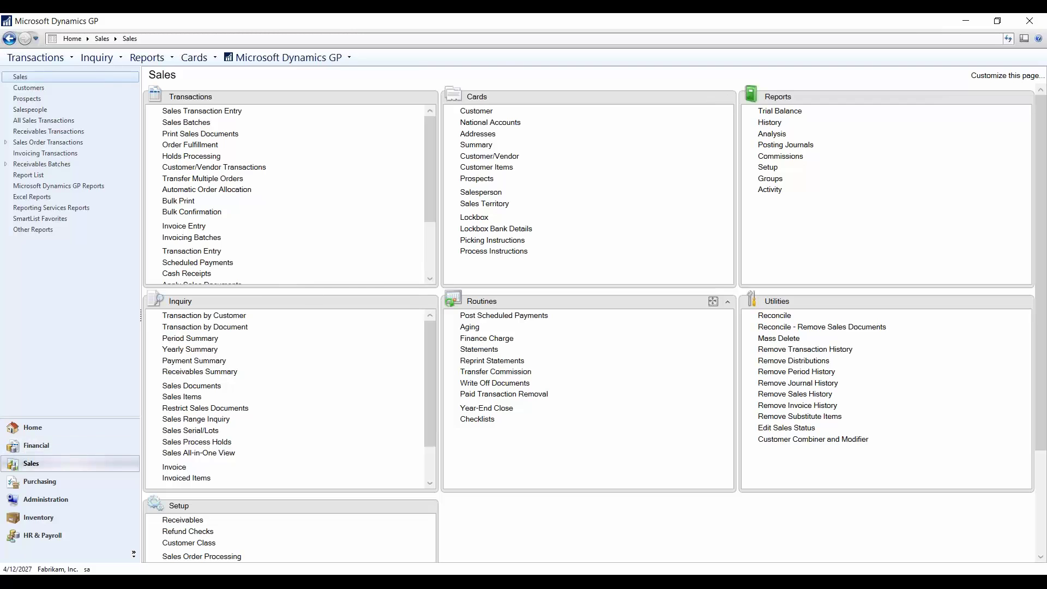
# Preview Overpayments write-offs and exclude the third customer before accepting
pyautogui.click(491, 382)
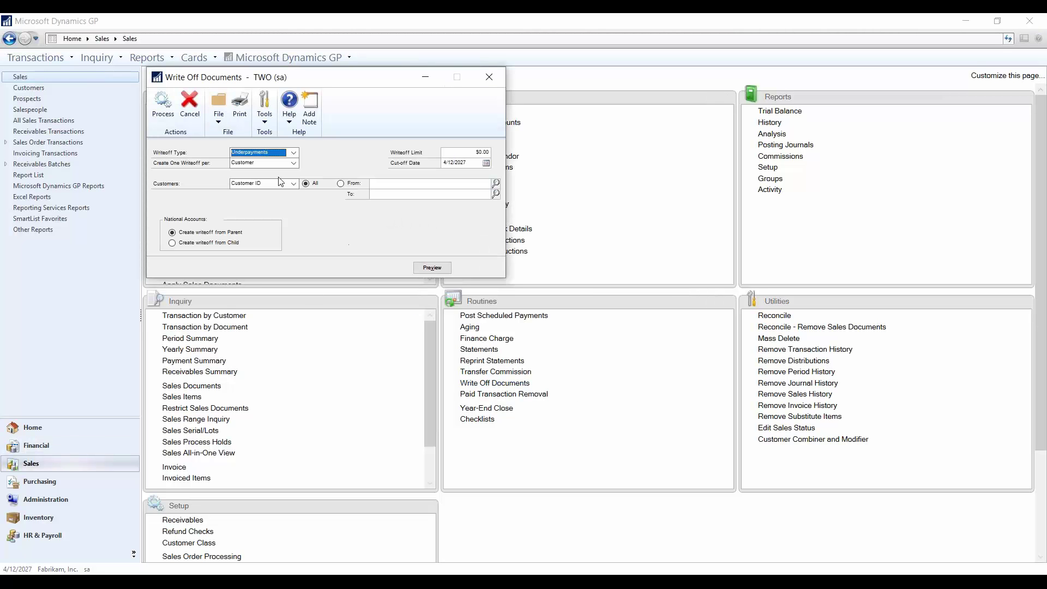
pyautogui.click(265, 154)
pyautogui.click(254, 161)
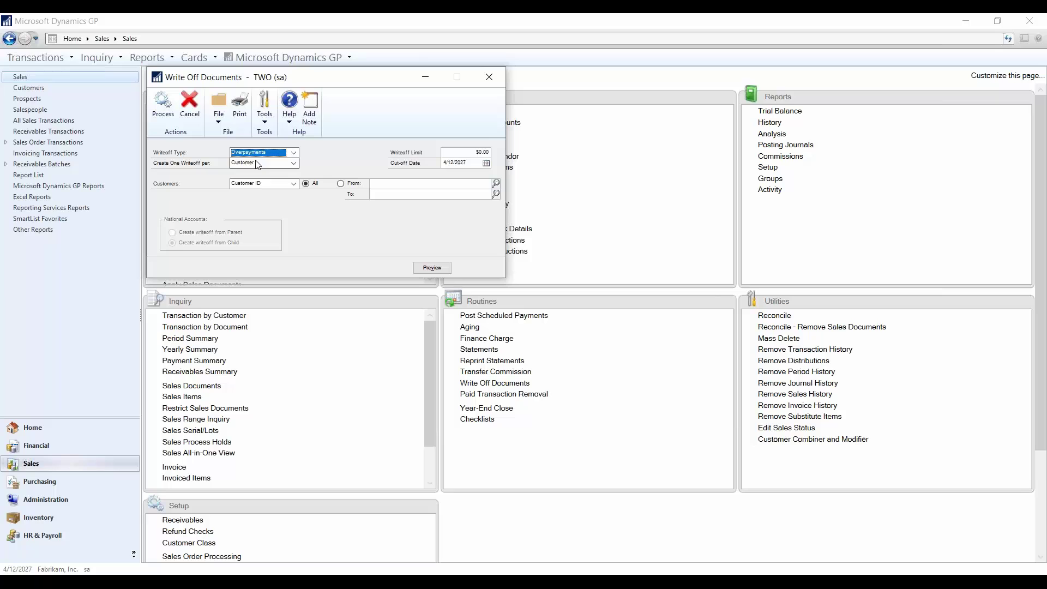
pyautogui.click(470, 152)
pyautogui.click(431, 268)
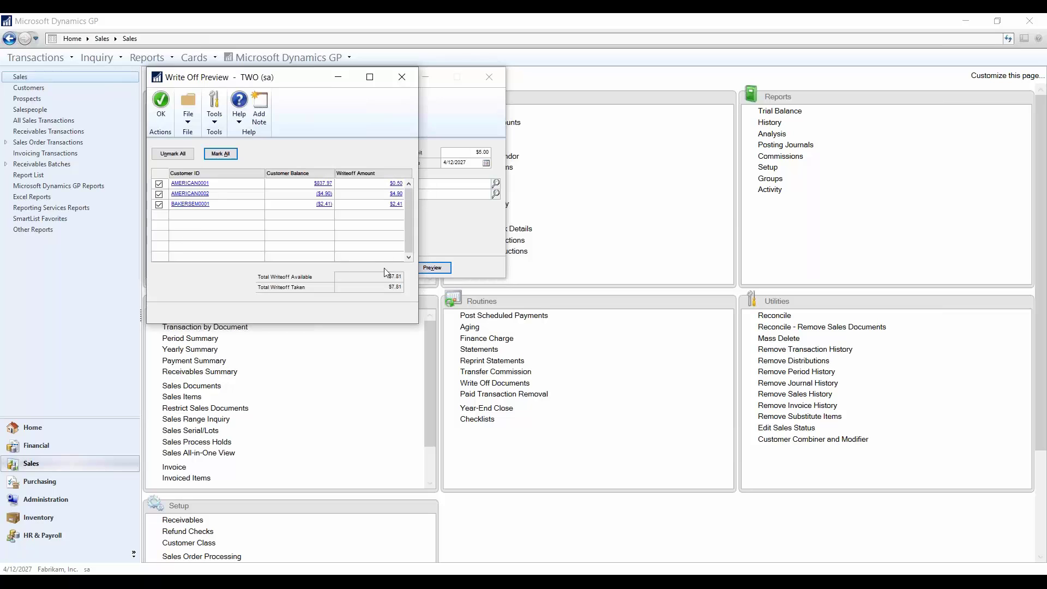
pyautogui.click(160, 205)
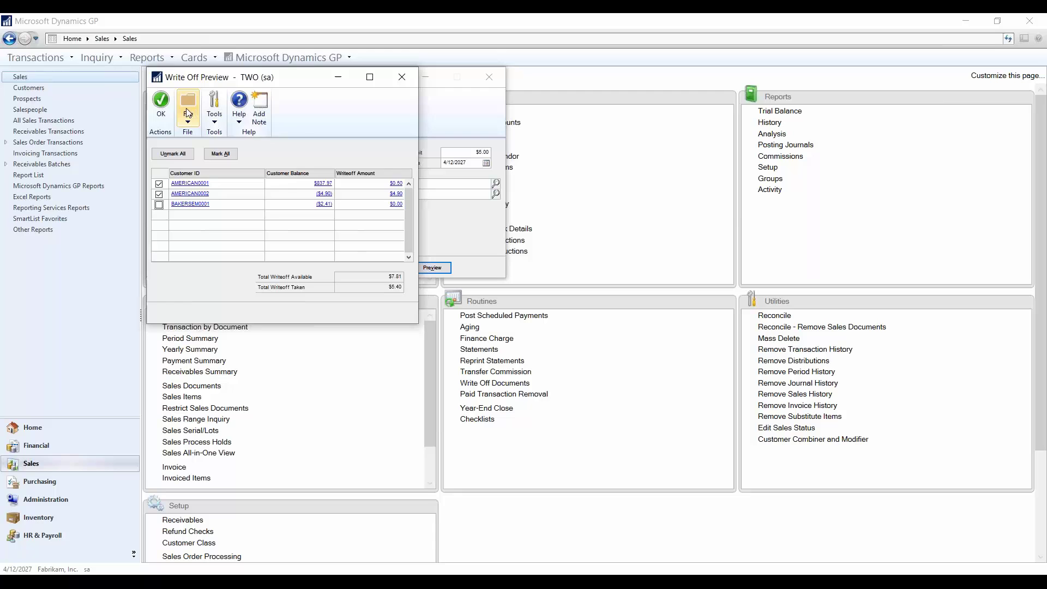
pyautogui.click(162, 114)
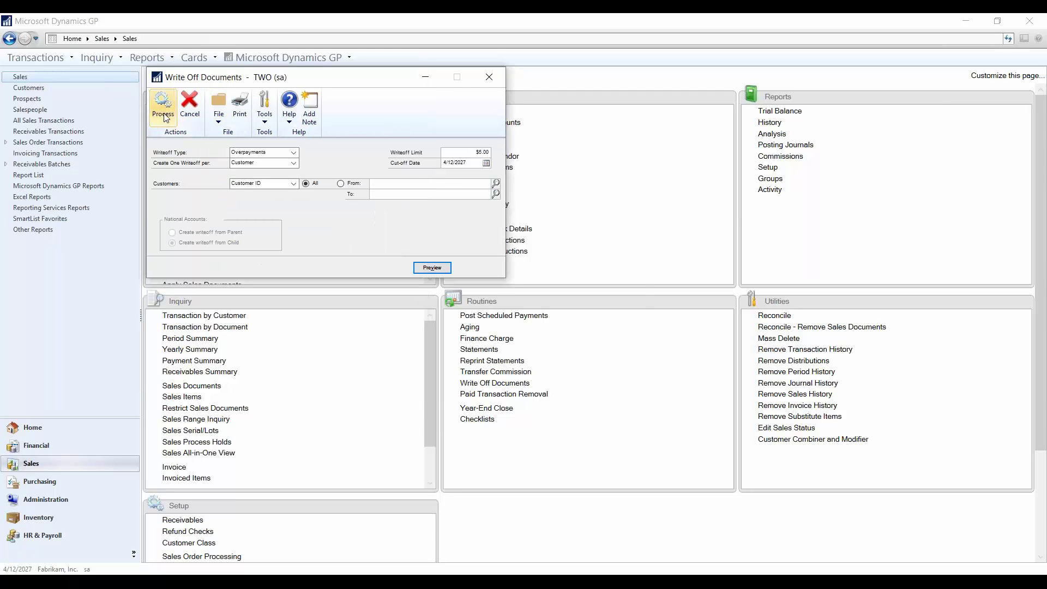
# Process the two overpayment write-offs, confirming each report destination
pyautogui.click(164, 116)
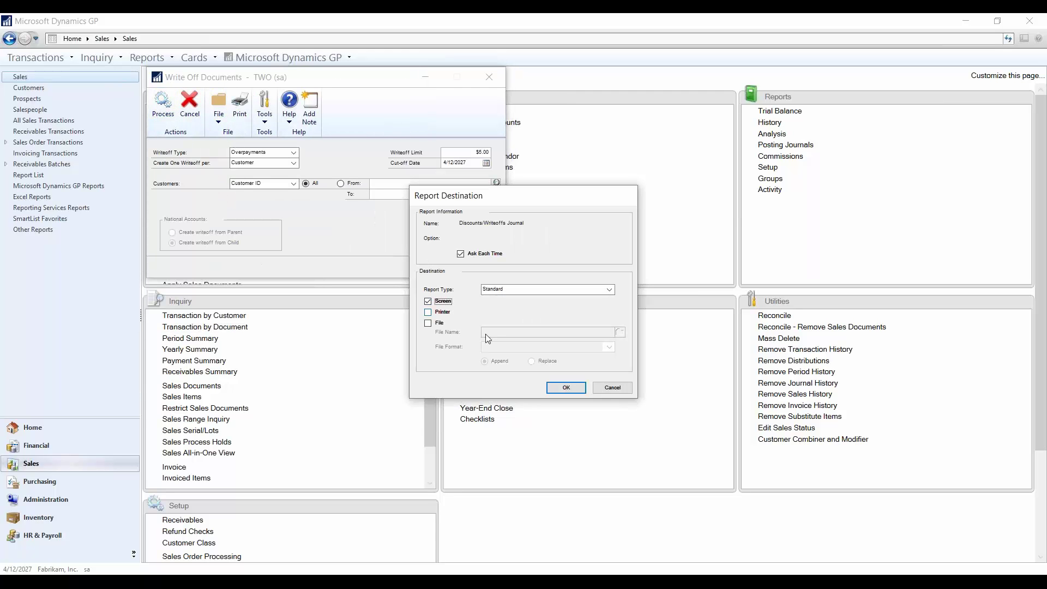
pyautogui.click(566, 387)
pyautogui.click(562, 386)
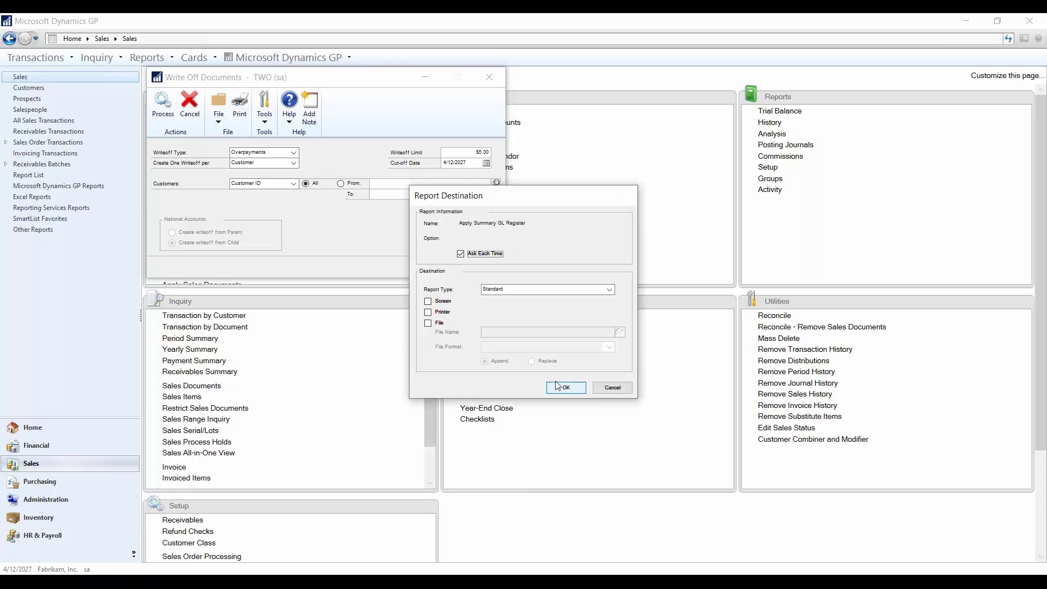
pyautogui.click(443, 301)
pyautogui.click(566, 387)
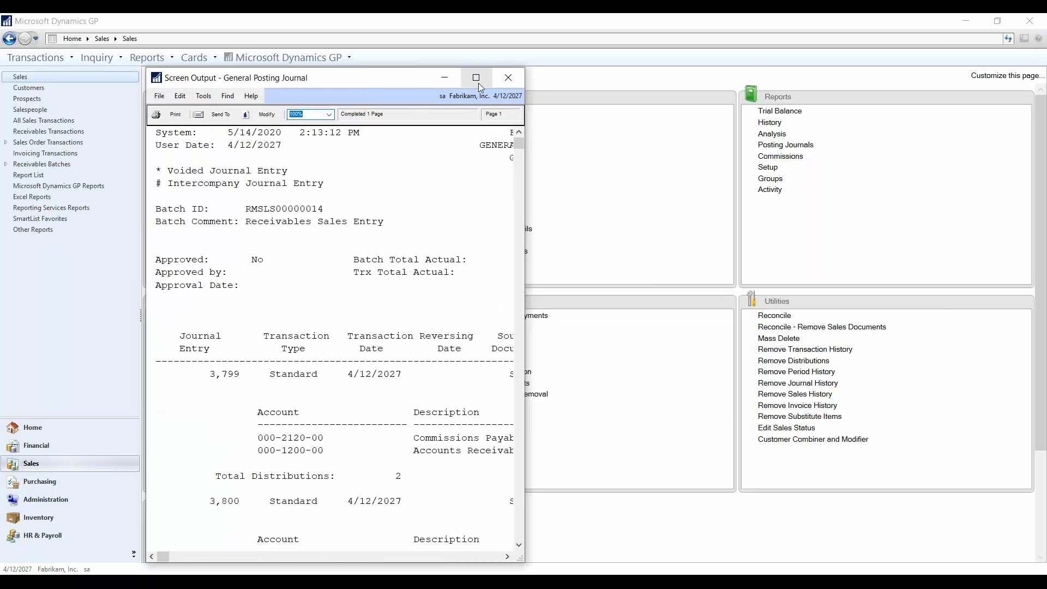
# Review the General Posting Journal, including the Commissions Payable $0.50 line, then close it
pyautogui.click(477, 80)
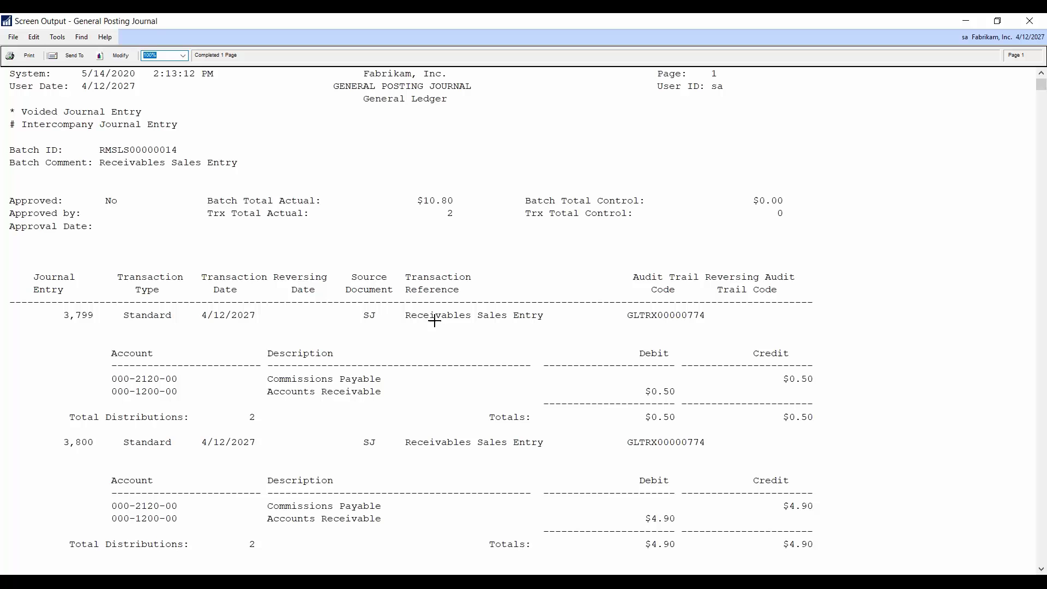
pyautogui.click(315, 378)
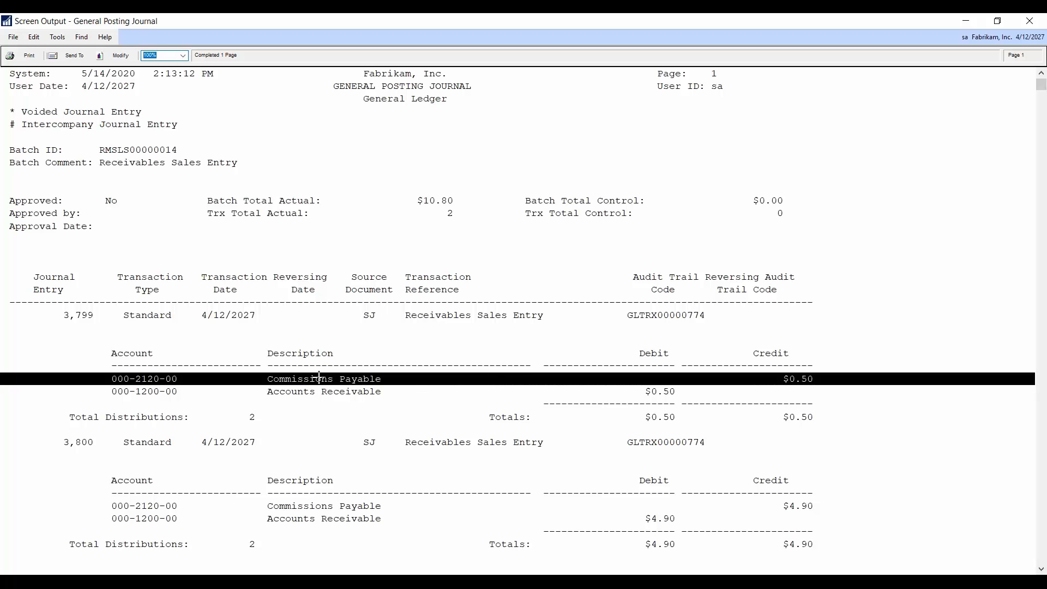
pyautogui.scroll(-1, 319, 377)
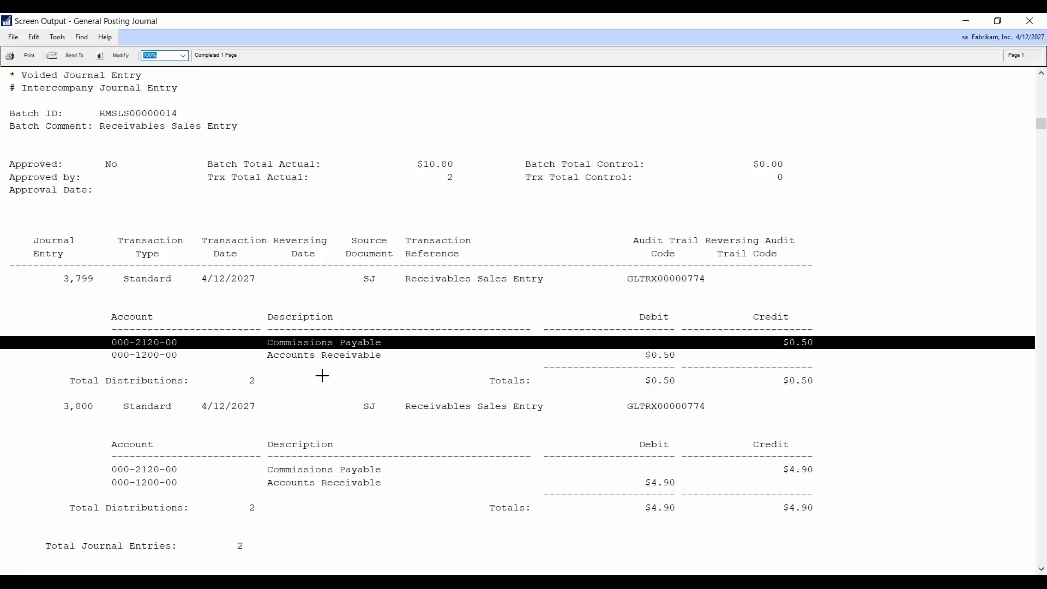
pyautogui.scroll(-1, 323, 375)
pyautogui.scroll(-1, 322, 374)
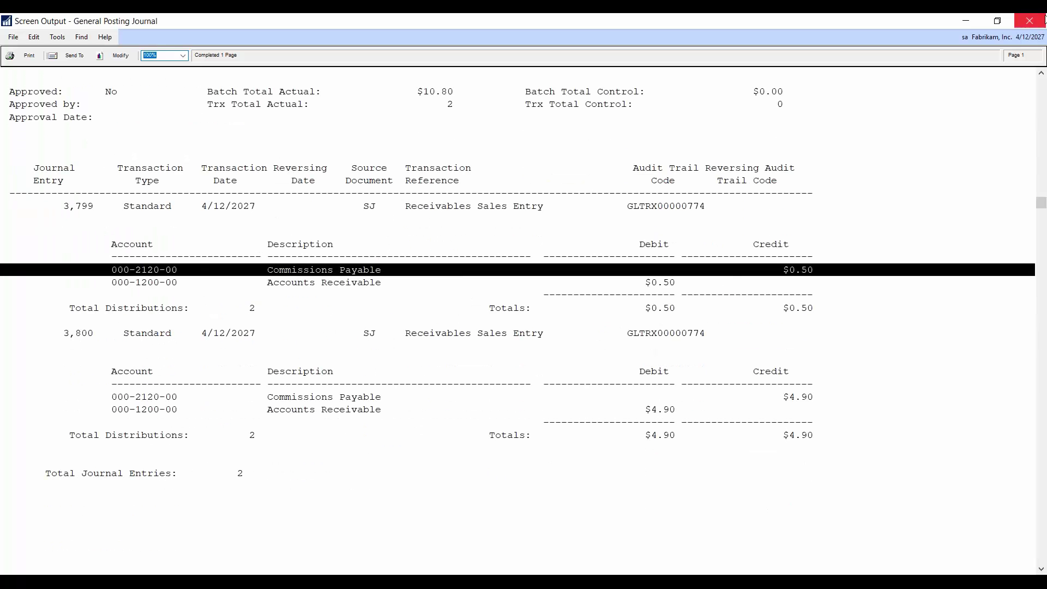
pyautogui.click(1029, 26)
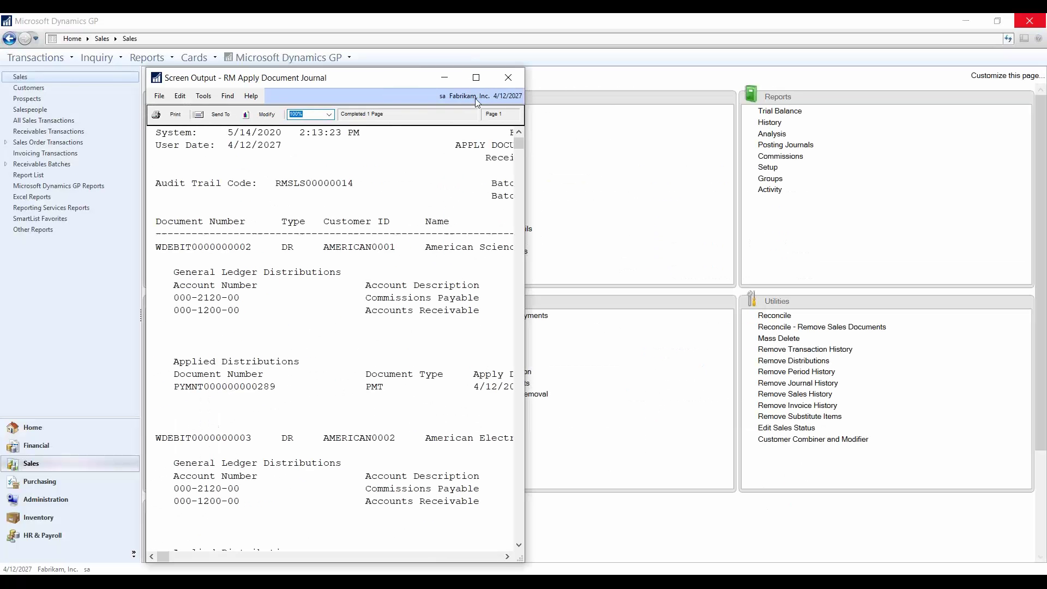
# Close the Apply Document posting journal and the RM GL Breakdown detail register output
pyautogui.click(481, 77)
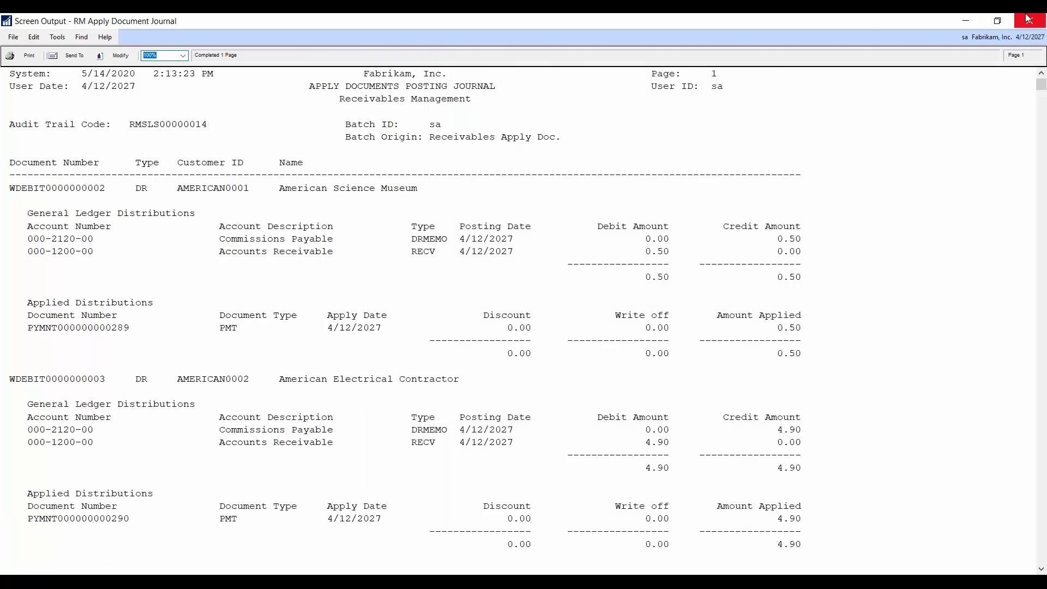
pyautogui.click(1040, 18)
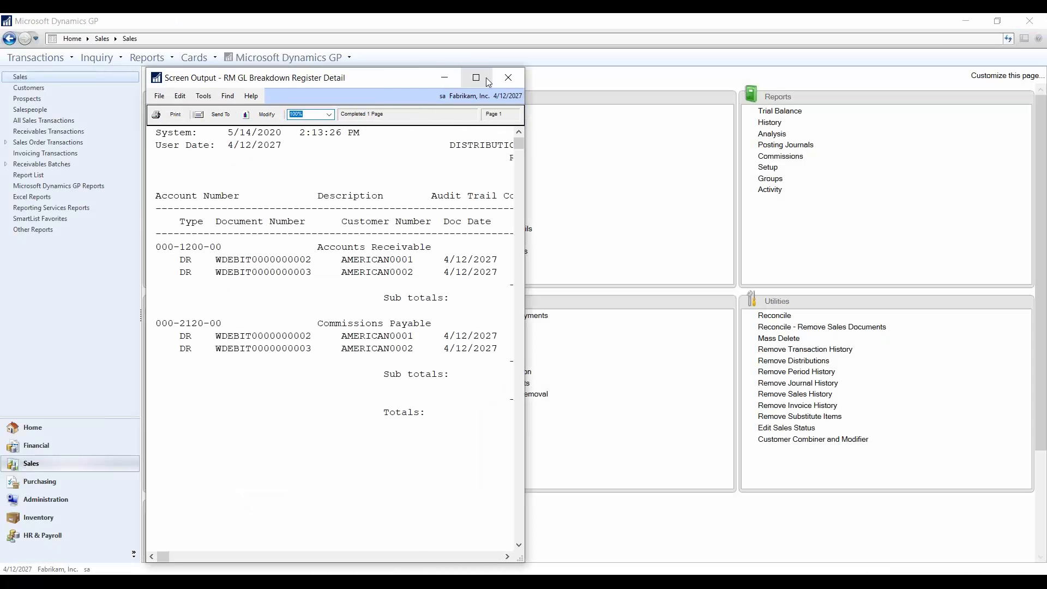
pyautogui.click(506, 77)
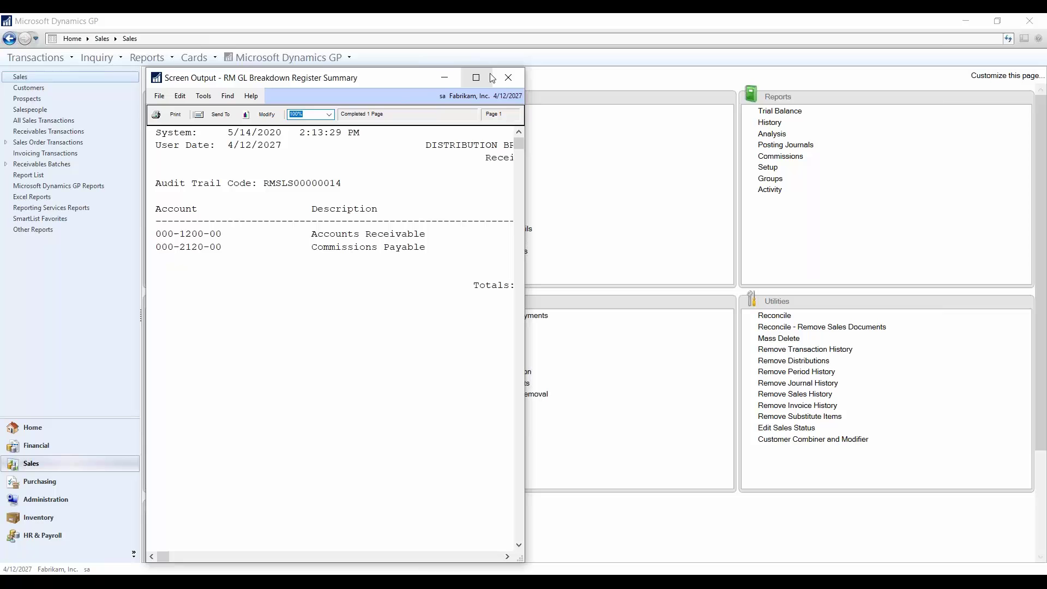
pyautogui.click(507, 78)
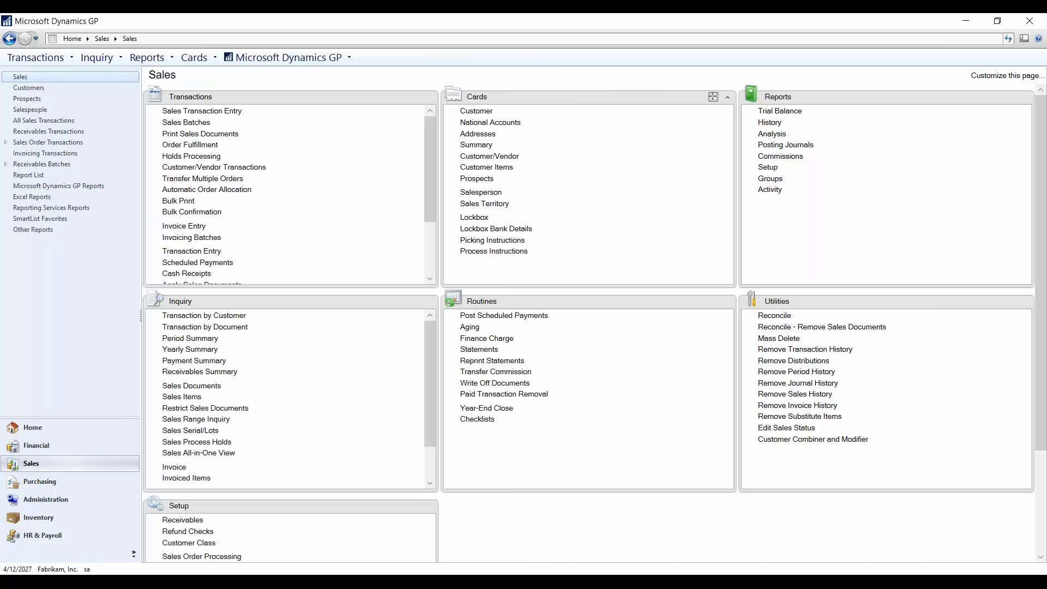
pyautogui.click(440, 564)
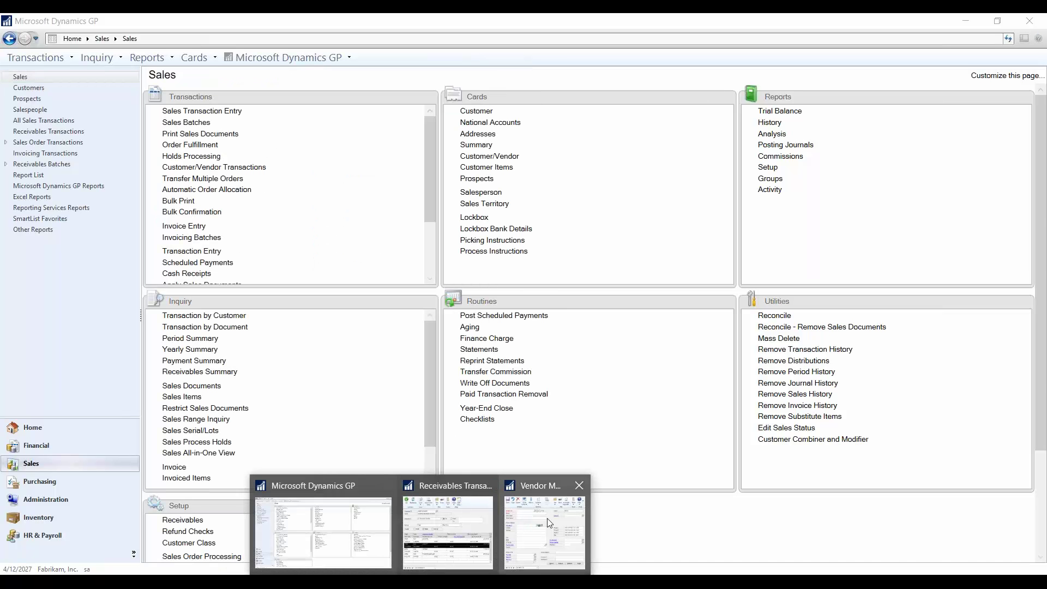
pyautogui.click(462, 533)
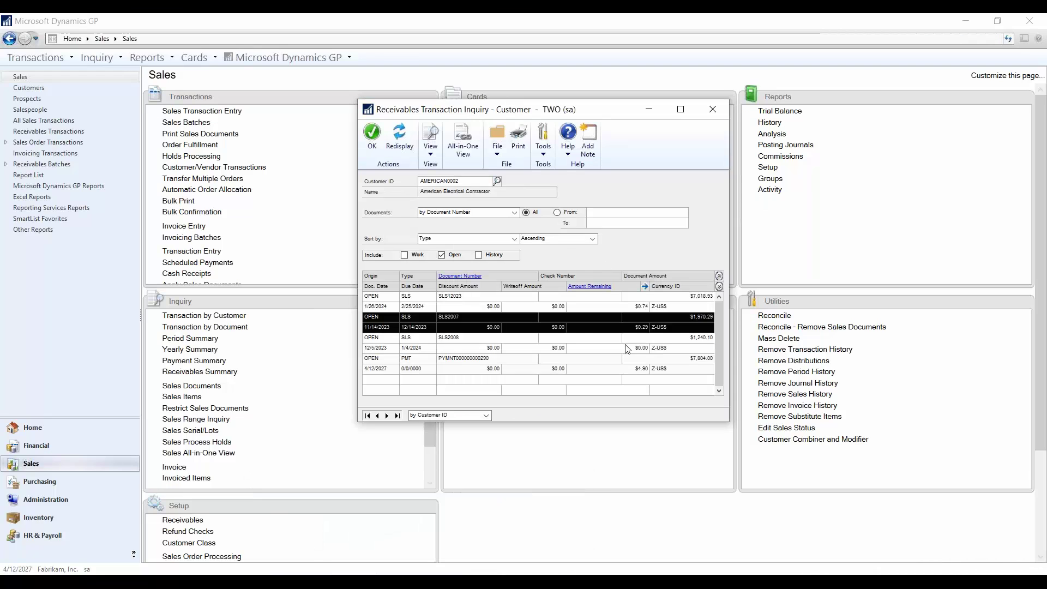
pyautogui.click(635, 307)
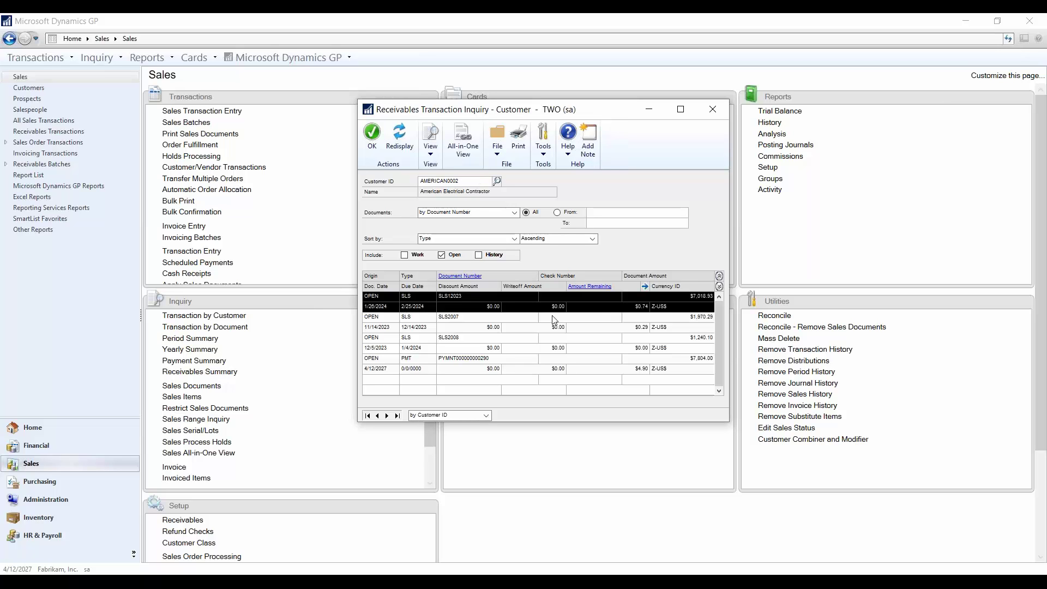
pyautogui.click(603, 316)
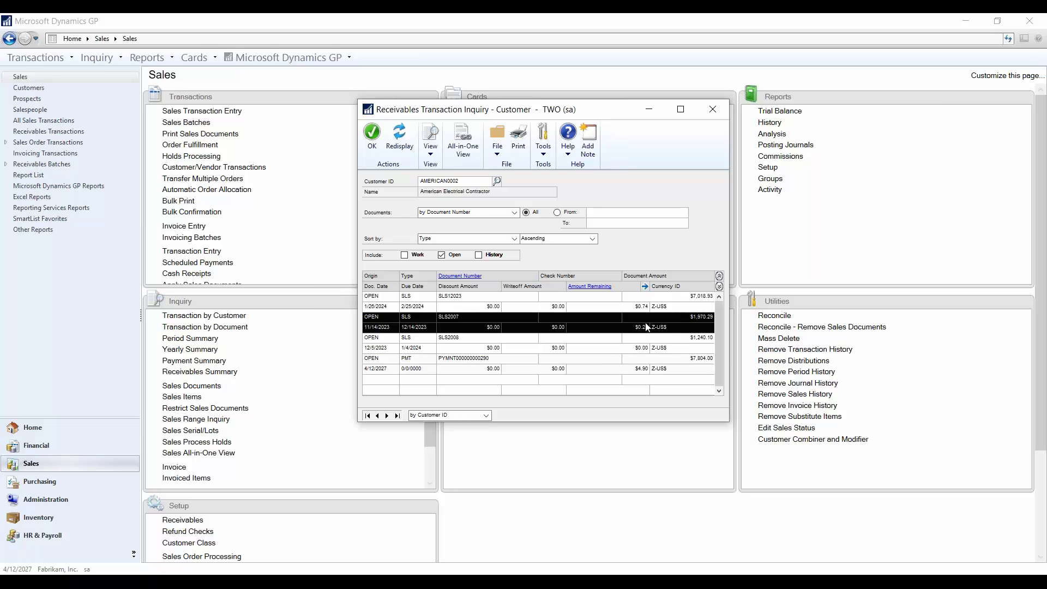
pyautogui.click(641, 373)
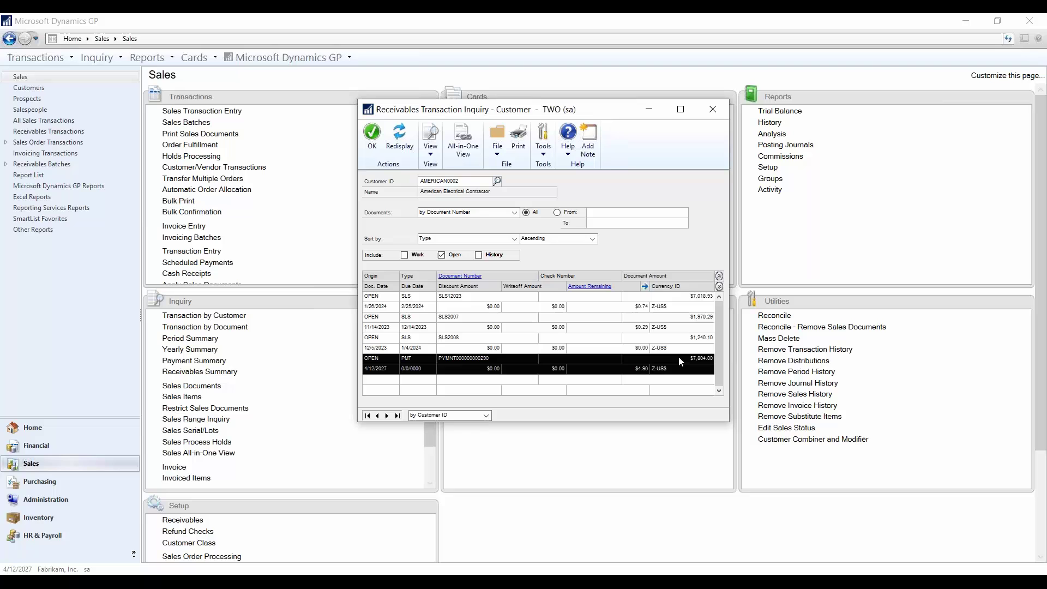
# Redisplay the inquiry to show the WDEBIT/WCREDIT write-off documents, then close it
pyautogui.click(401, 139)
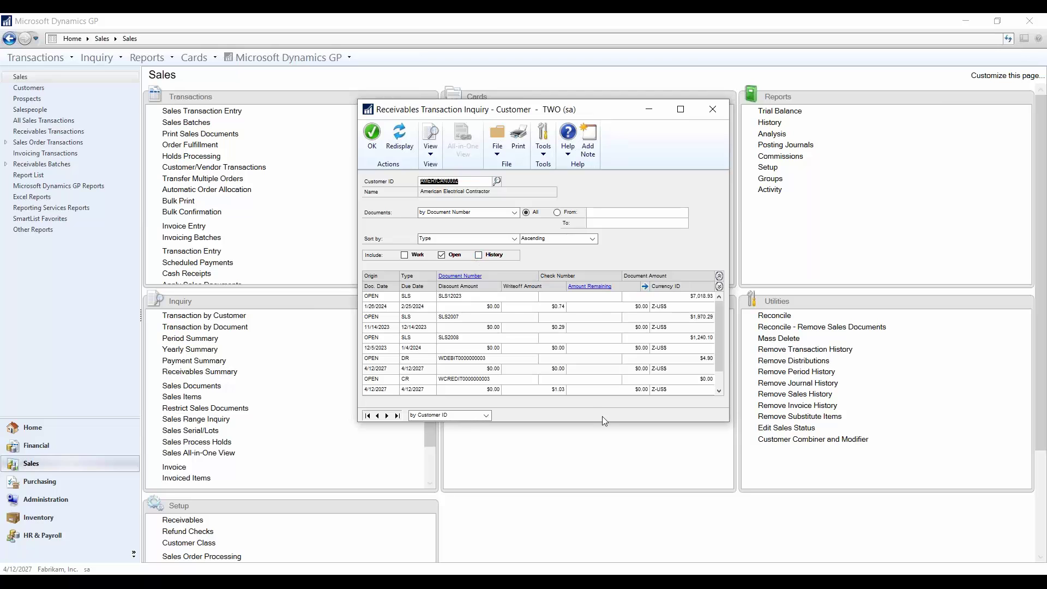
pyautogui.click(623, 310)
pyautogui.click(613, 316)
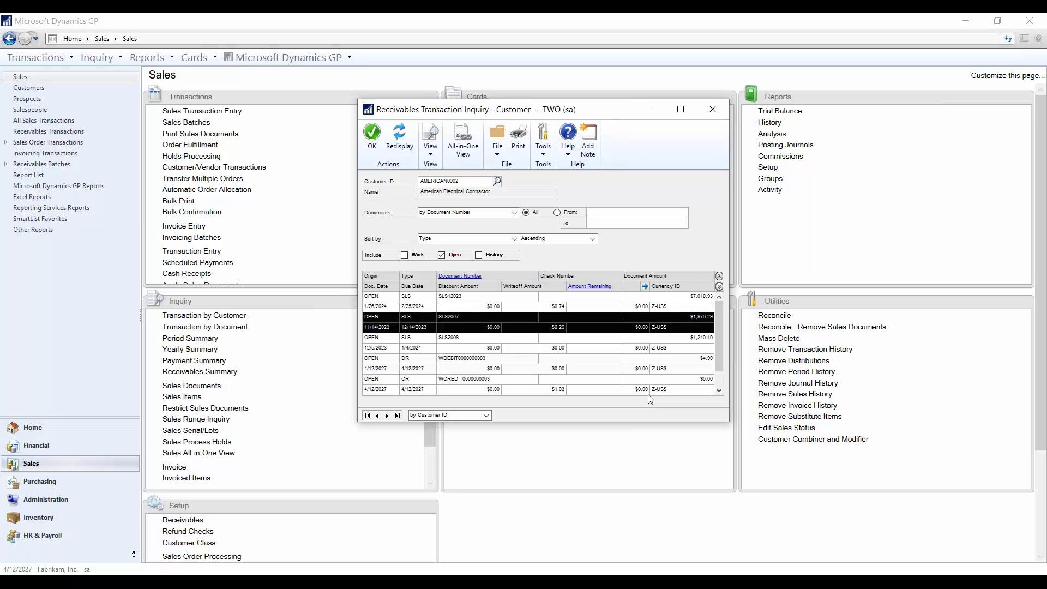
pyautogui.click(715, 110)
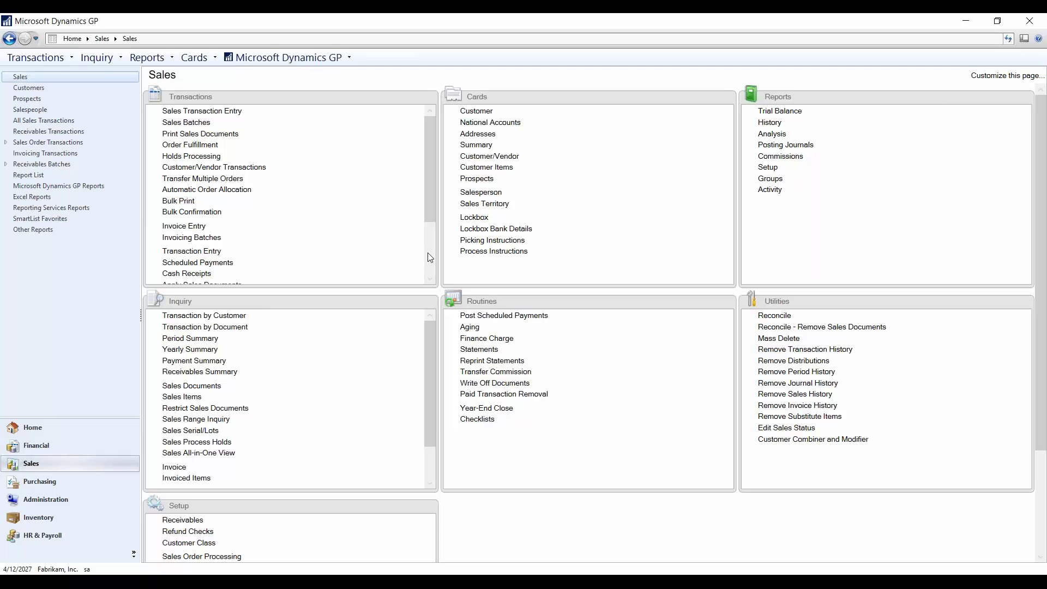
# Start a cash receipt for the customer located by invoice INV1024, with amount 10
pyautogui.click(186, 273)
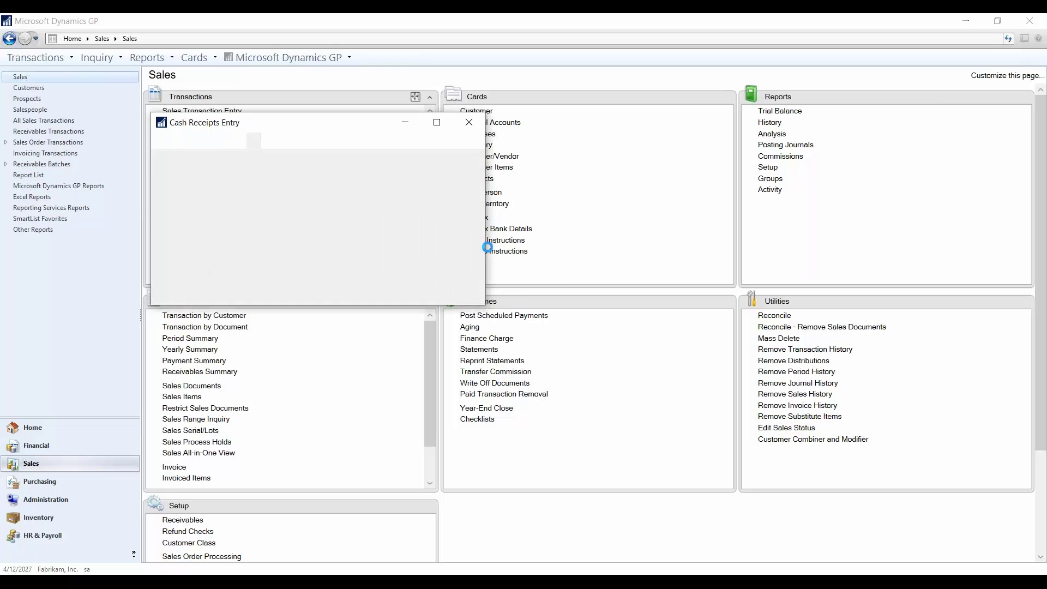
pyautogui.moveTo(264, 124); pyautogui.dragTo(423, 138)
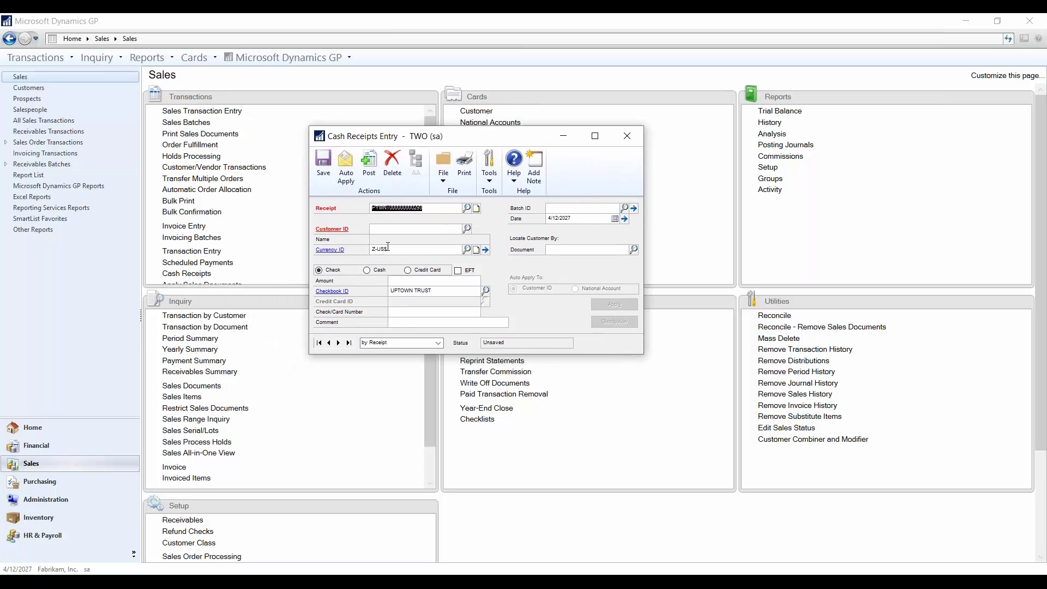
pyautogui.click(406, 233)
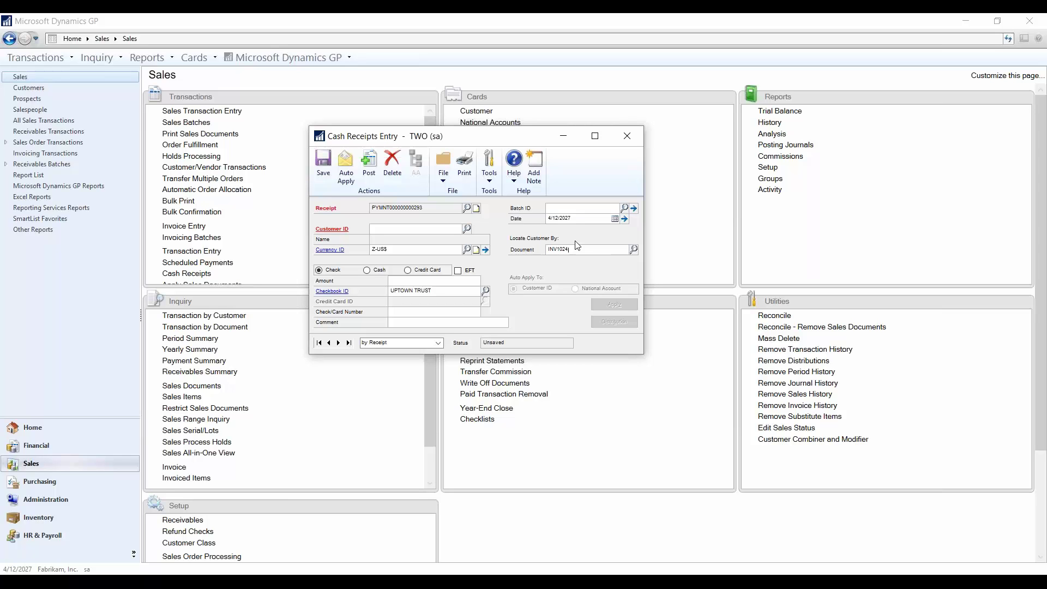
pyautogui.press('Tab')
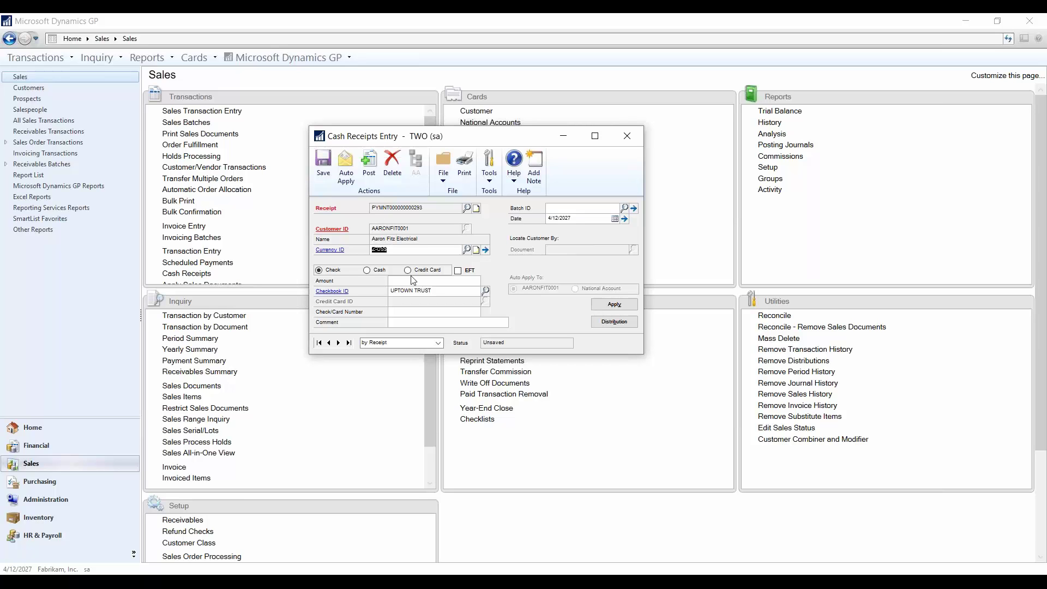
pyautogui.press('Tab')
pyautogui.write('10')
# Apply the $10.00 receipt to invoice INV1024
pyautogui.click(624, 306)
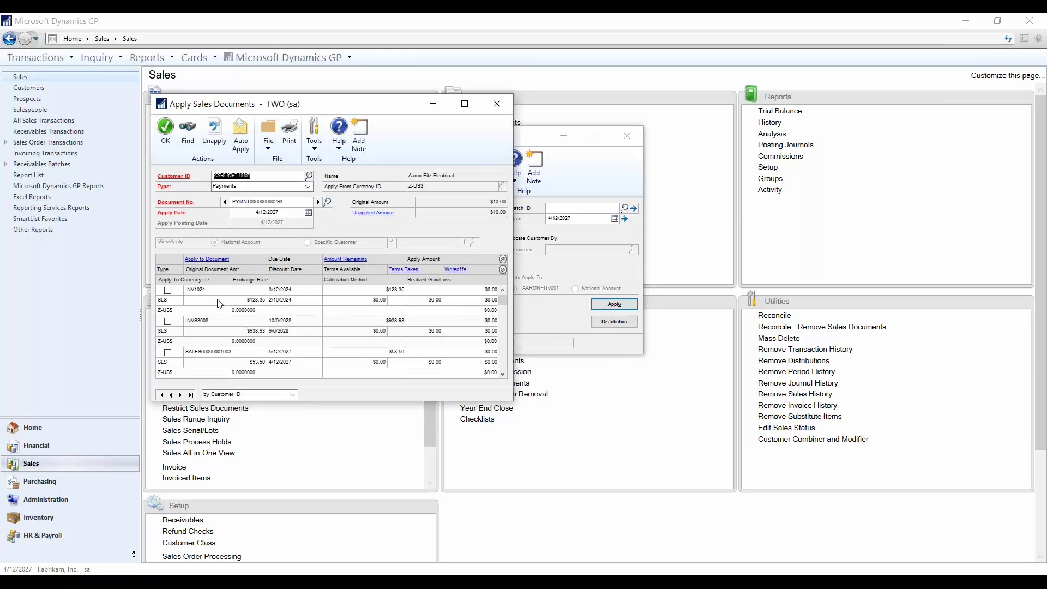
pyautogui.click(169, 294)
pyautogui.click(166, 127)
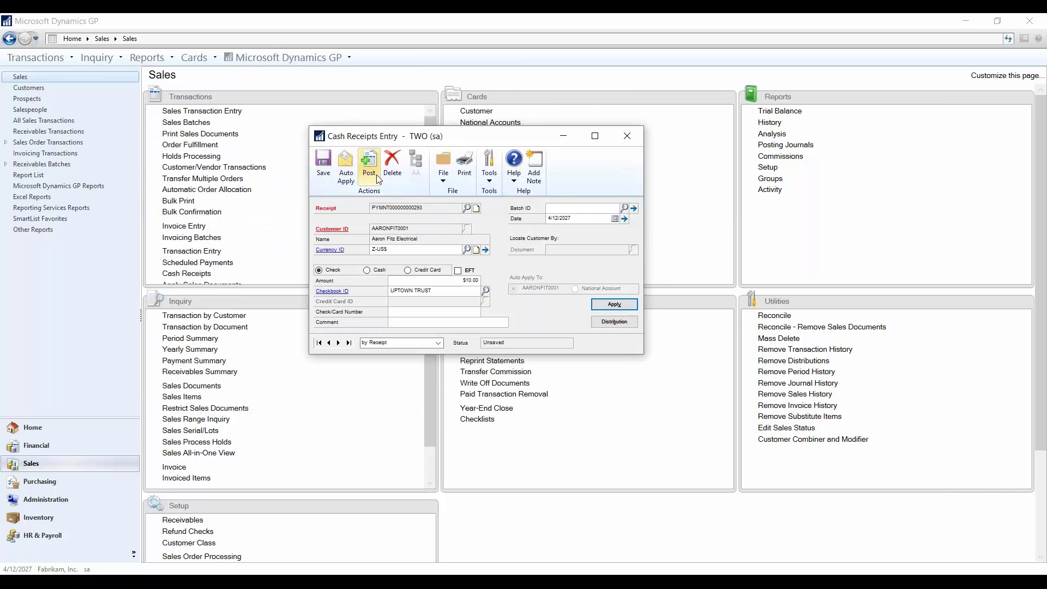
# Delete the $10 receipt, look up the customer by document SLS11012, and close Cash Receipts Entry unsaved
pyautogui.click(395, 165)
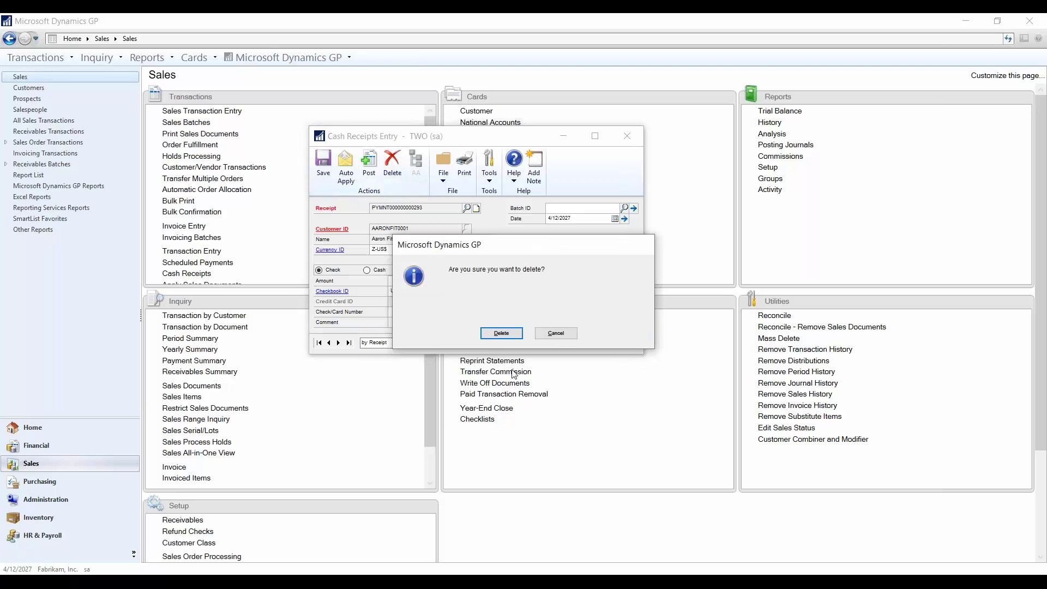
pyautogui.click(498, 336)
pyautogui.click(575, 251)
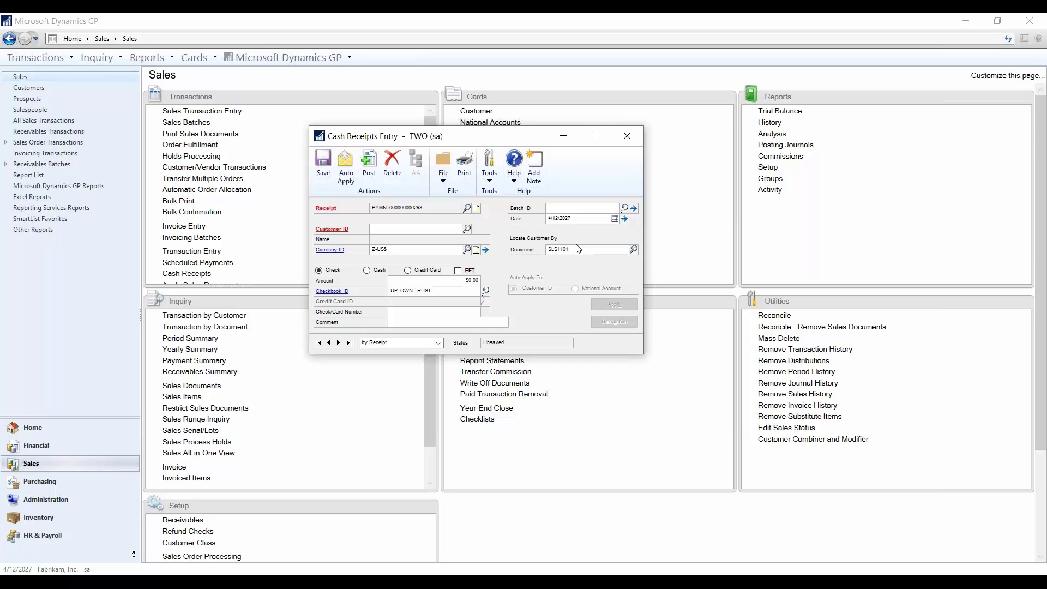
pyautogui.press('Tab')
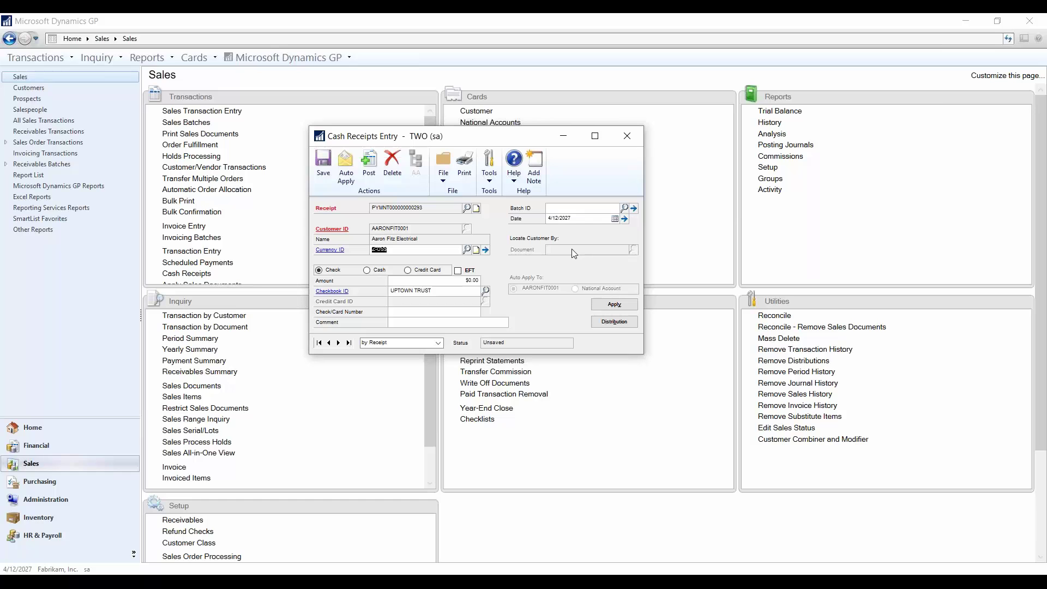
pyautogui.click(626, 137)
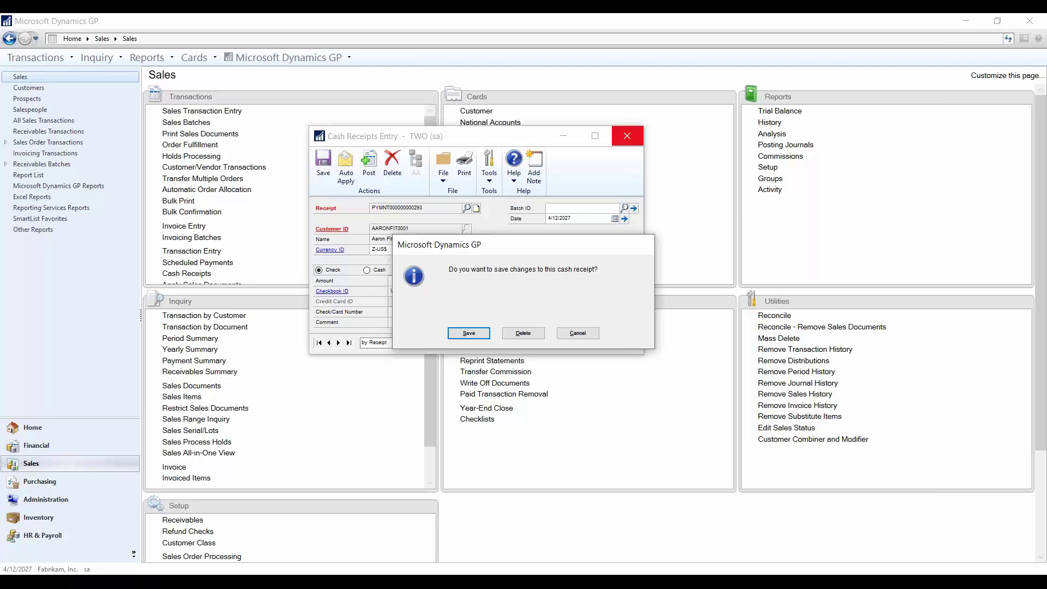
pyautogui.click(523, 333)
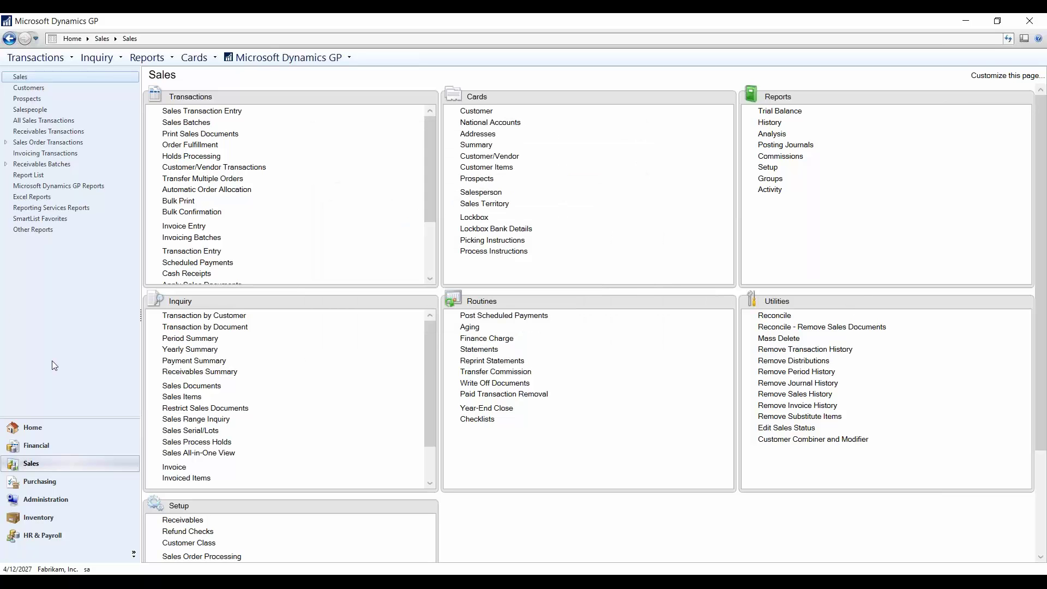
# From the Administration page, open User Security Setup with the system password, then close it
pyautogui.click(46, 499)
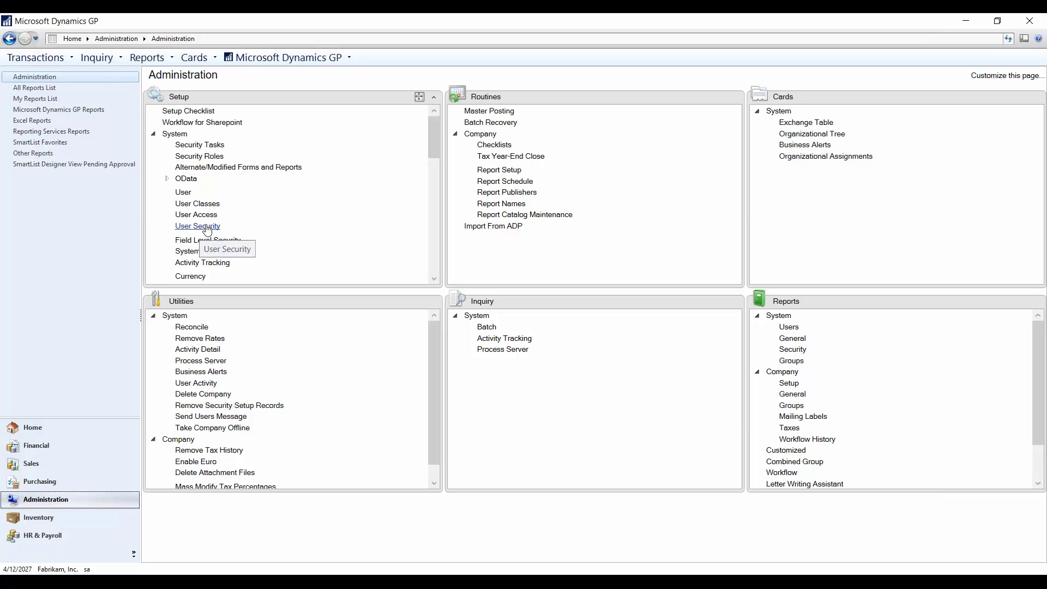
pyautogui.click(200, 233)
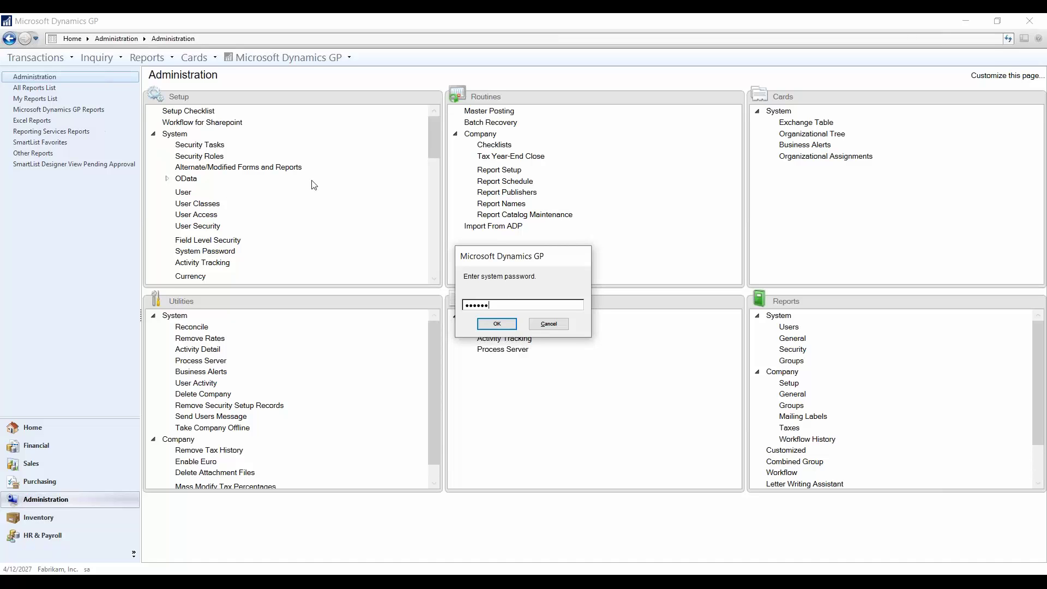
pyautogui.click(496, 324)
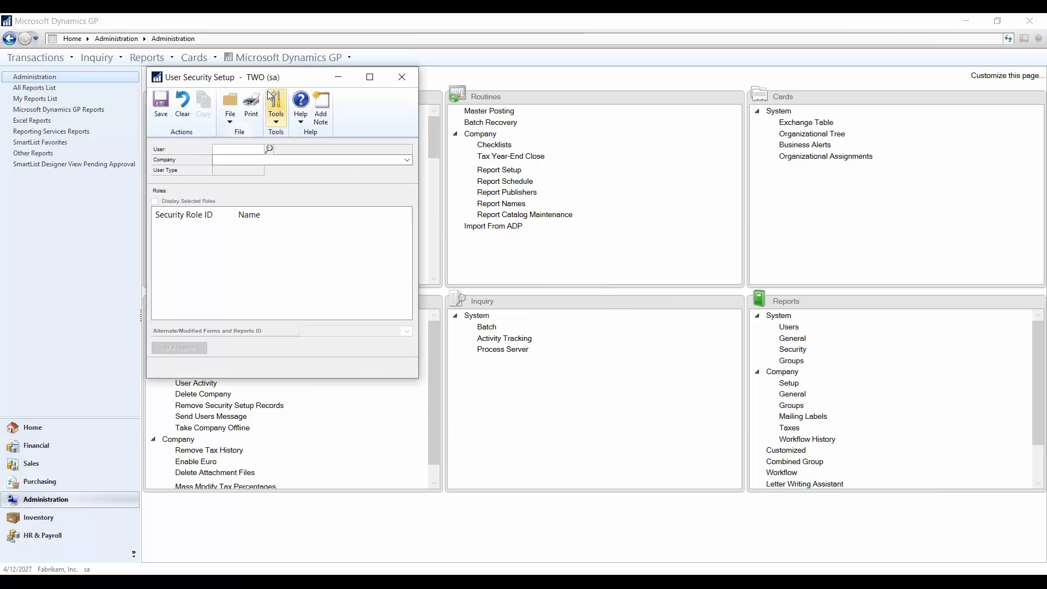
pyautogui.moveTo(281, 82); pyautogui.dragTo(549, 118)
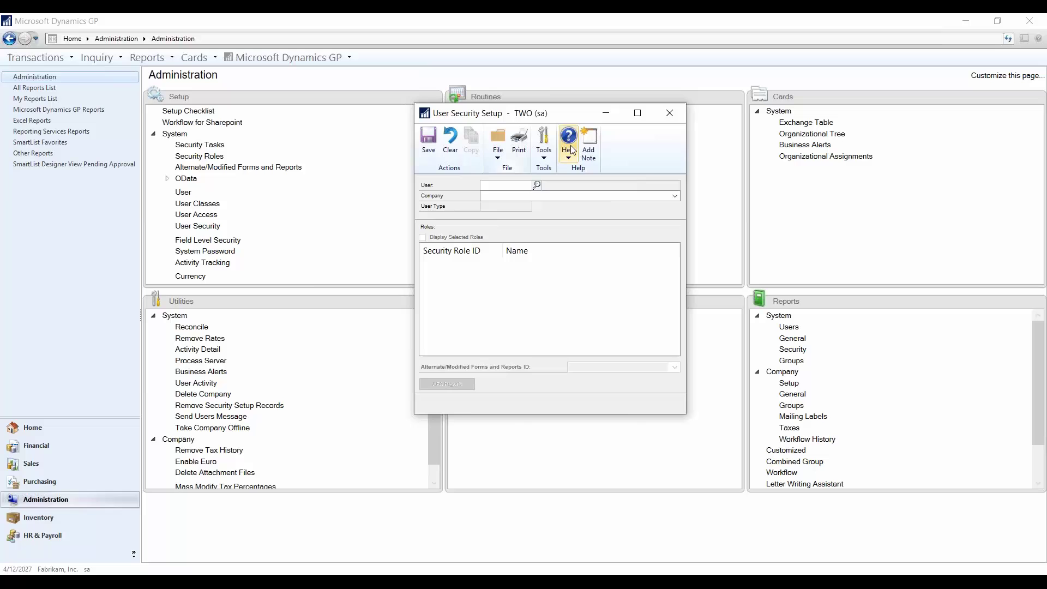
pyautogui.click(668, 119)
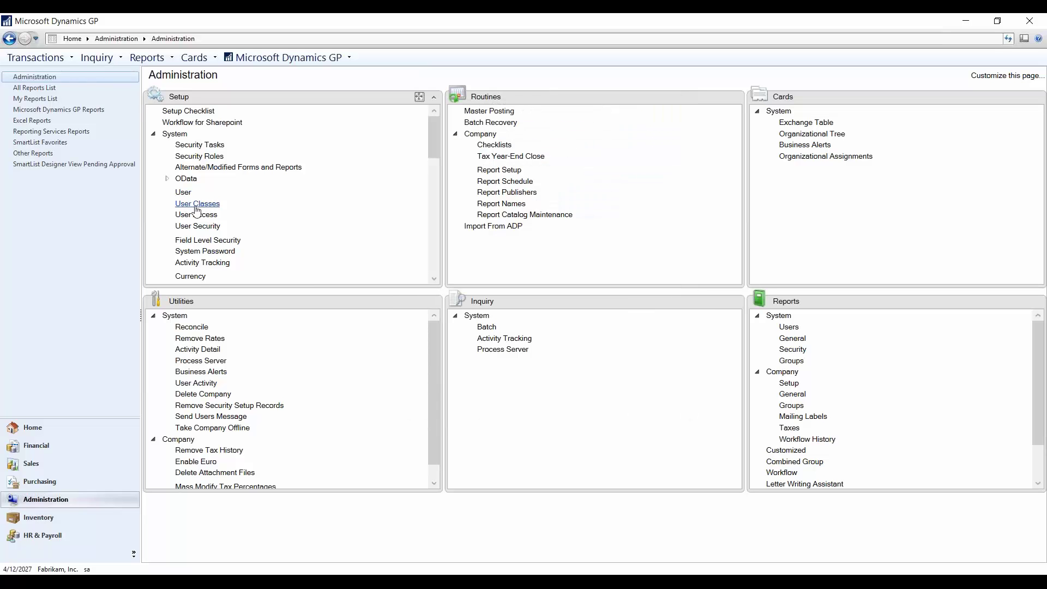
pyautogui.click(183, 193)
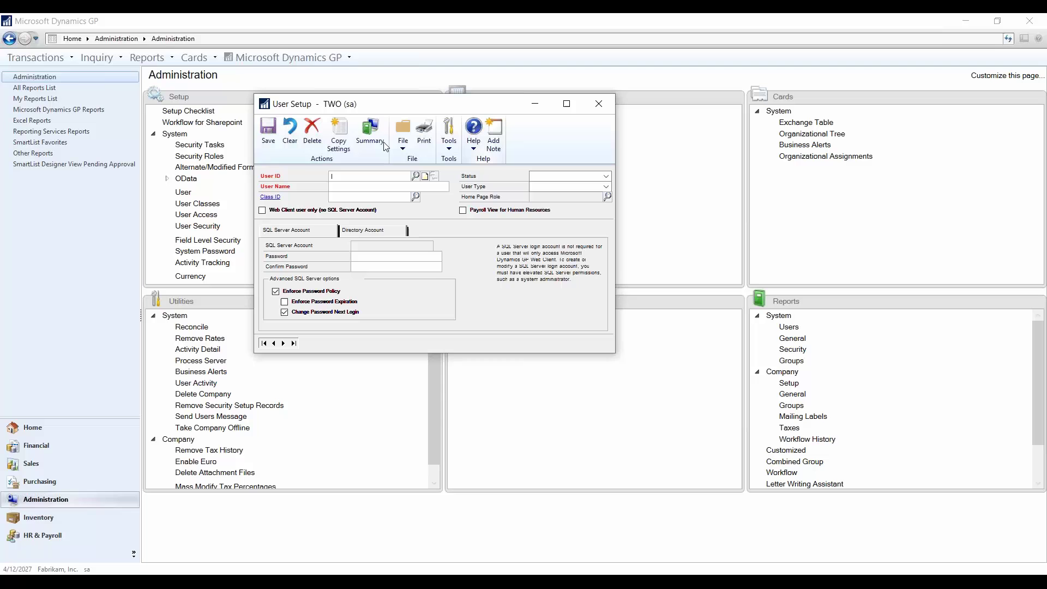
pyautogui.moveTo(405, 107); pyautogui.dragTo(503, 136)
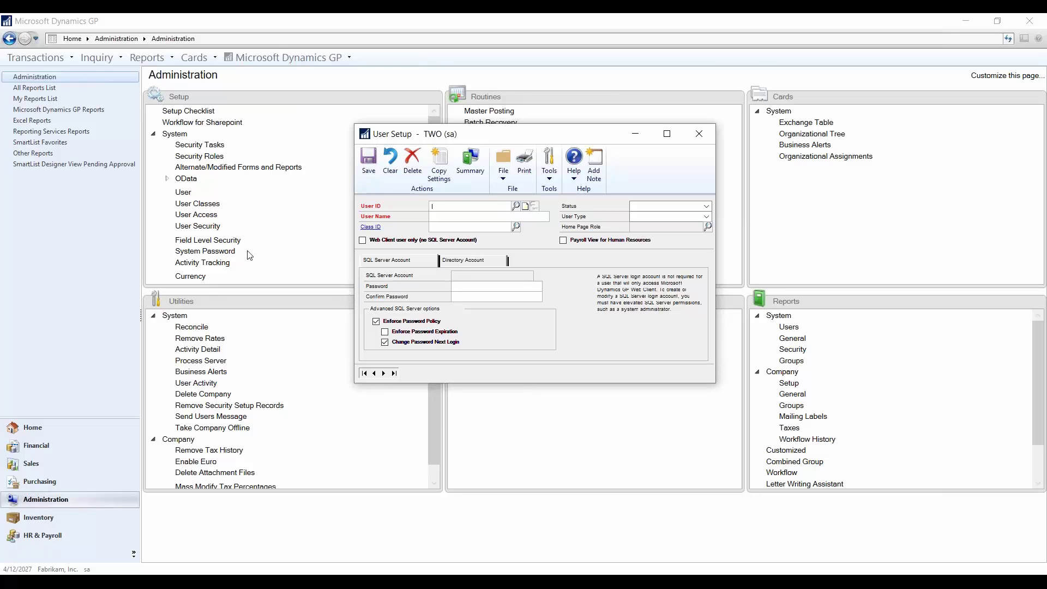
pyautogui.click(696, 136)
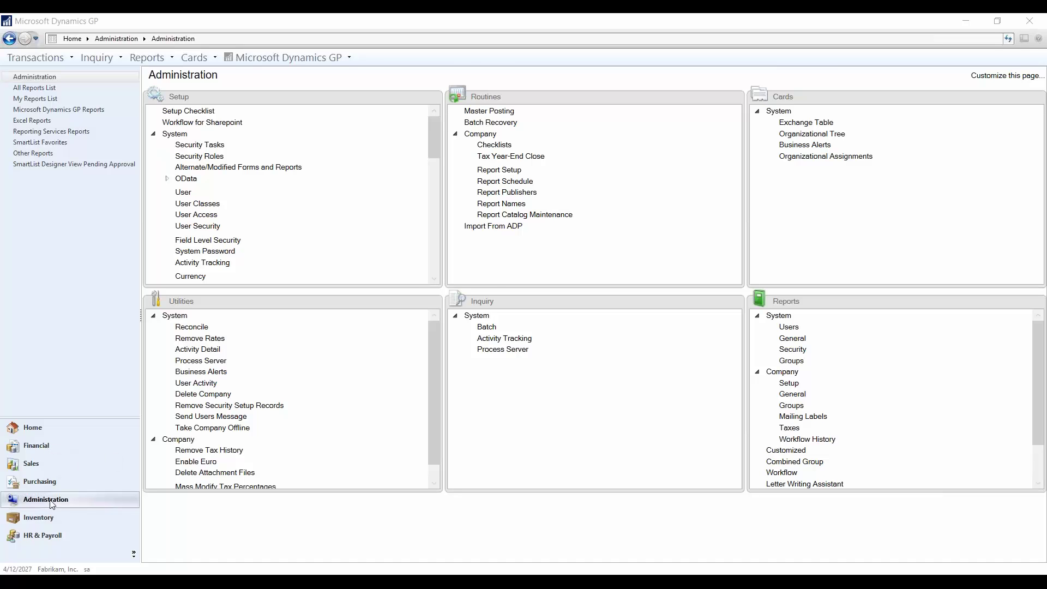
# Open Fiscal Periods Setup and view fiscal year 2026, whose periods are named Period 1 through 12
pyautogui.click(435, 268)
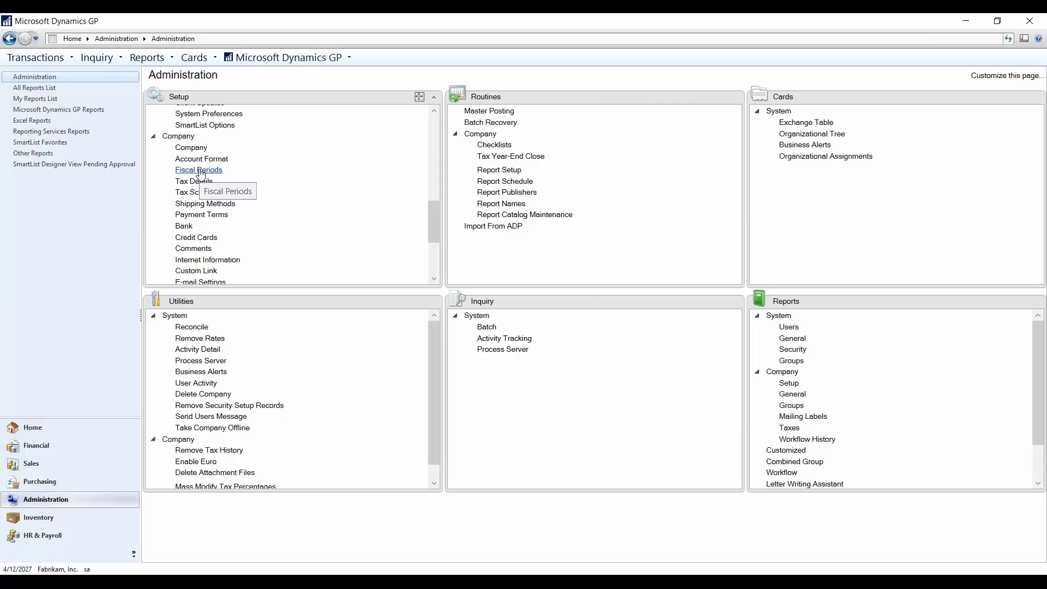
pyautogui.click(199, 170)
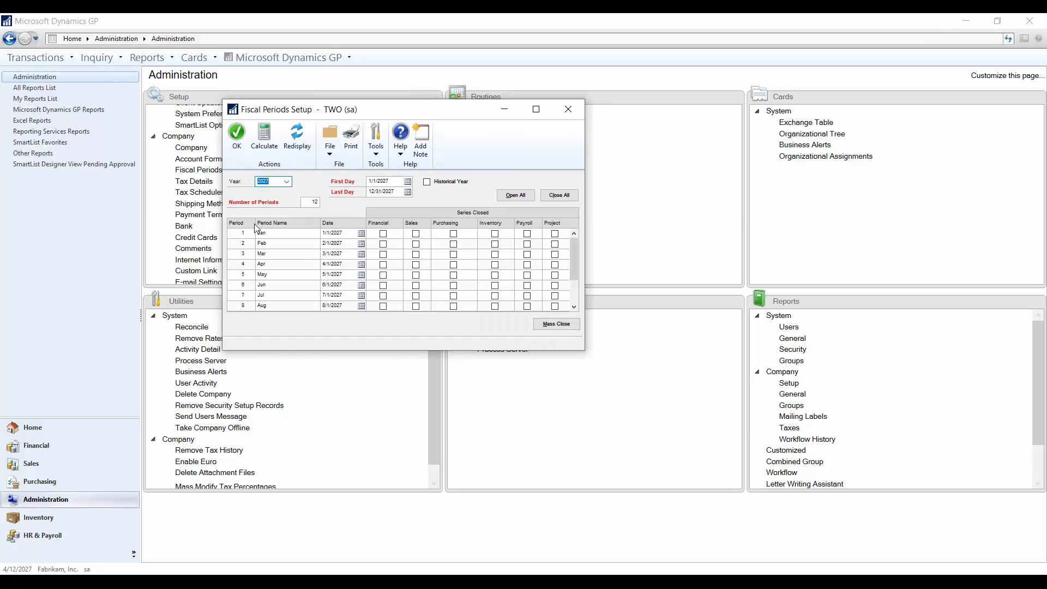
pyautogui.click(286, 182)
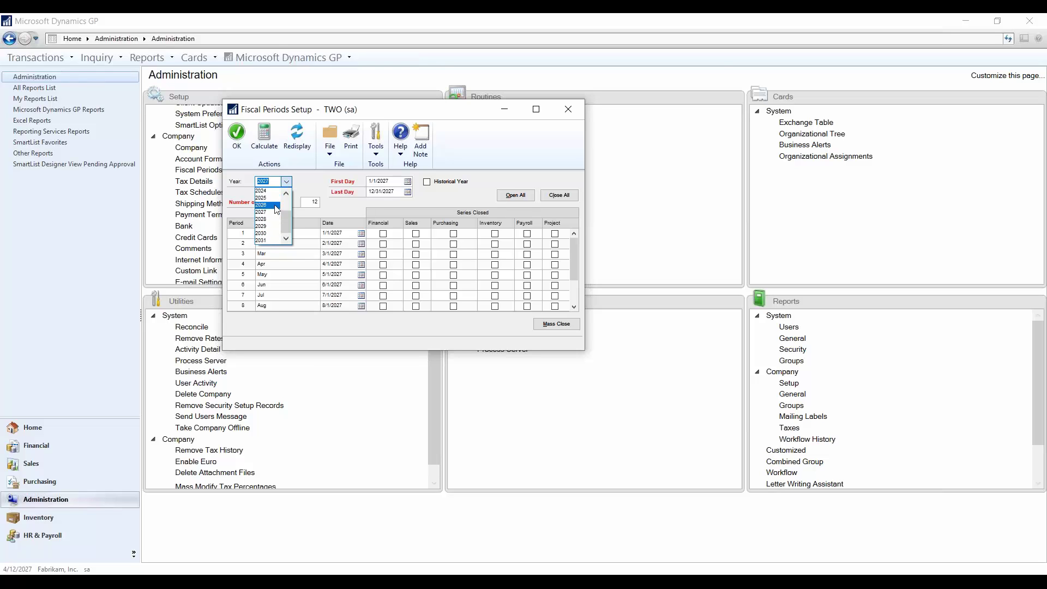
pyautogui.click(270, 205)
pyautogui.click(308, 233)
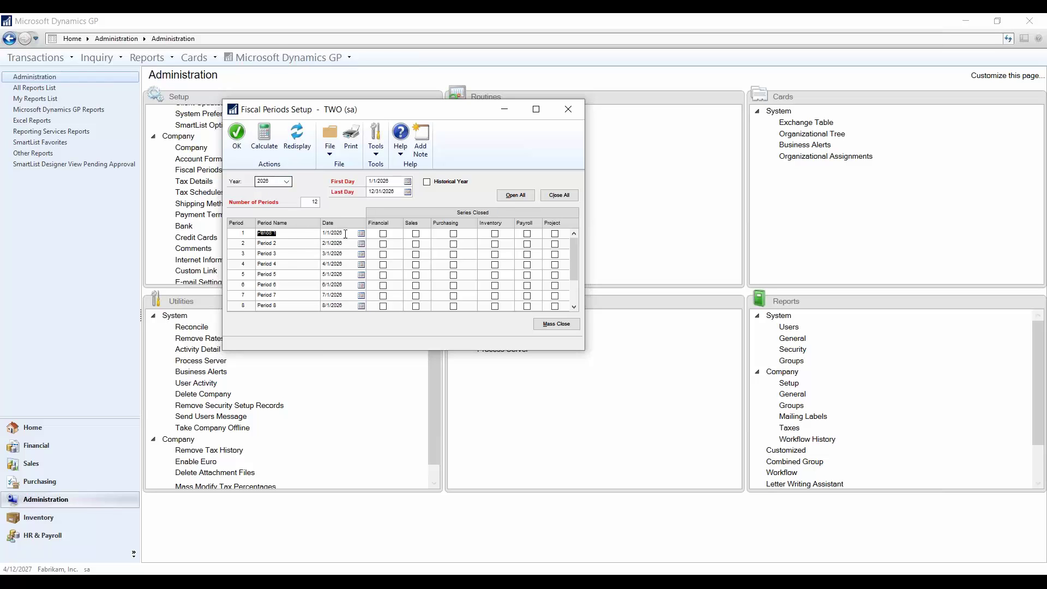
pyautogui.click(282, 236)
pyautogui.click(285, 291)
pyautogui.scroll(-2, 285, 290)
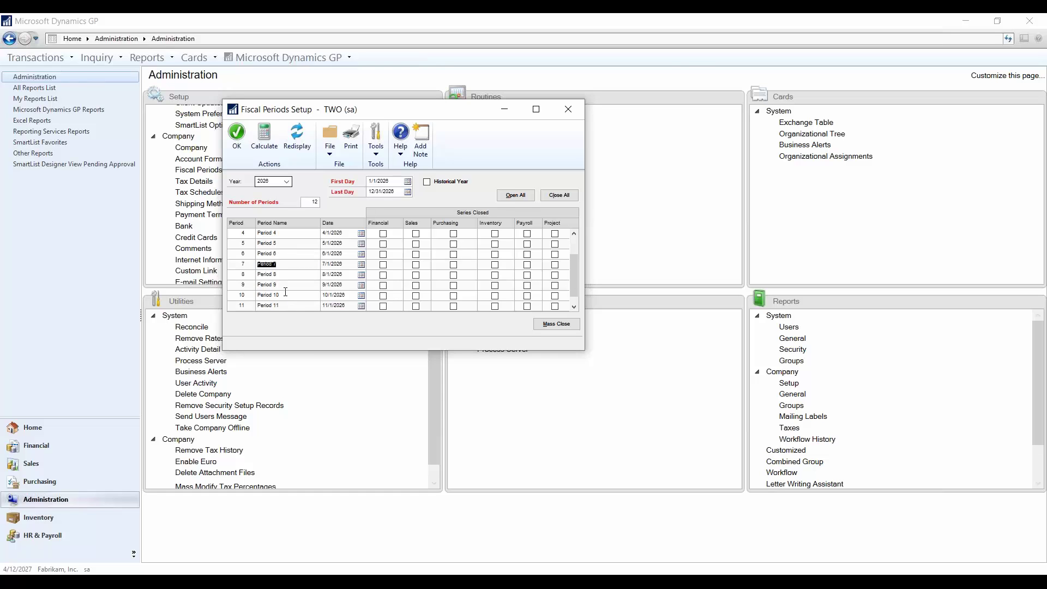
# Switch to fiscal year 2027, showing periods named Jan through Dec
pyautogui.click(286, 182)
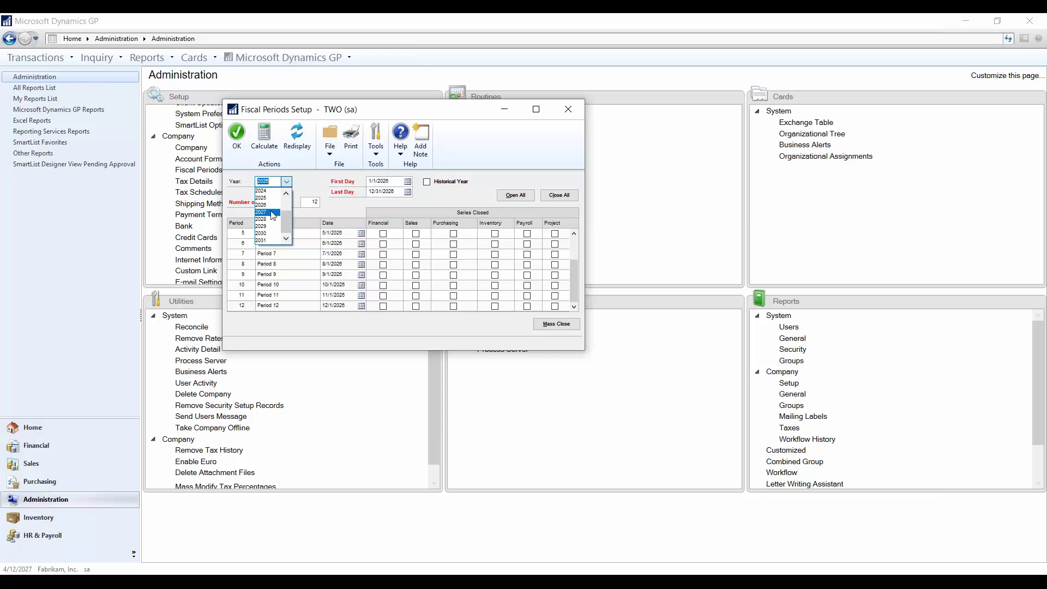
pyautogui.click(274, 212)
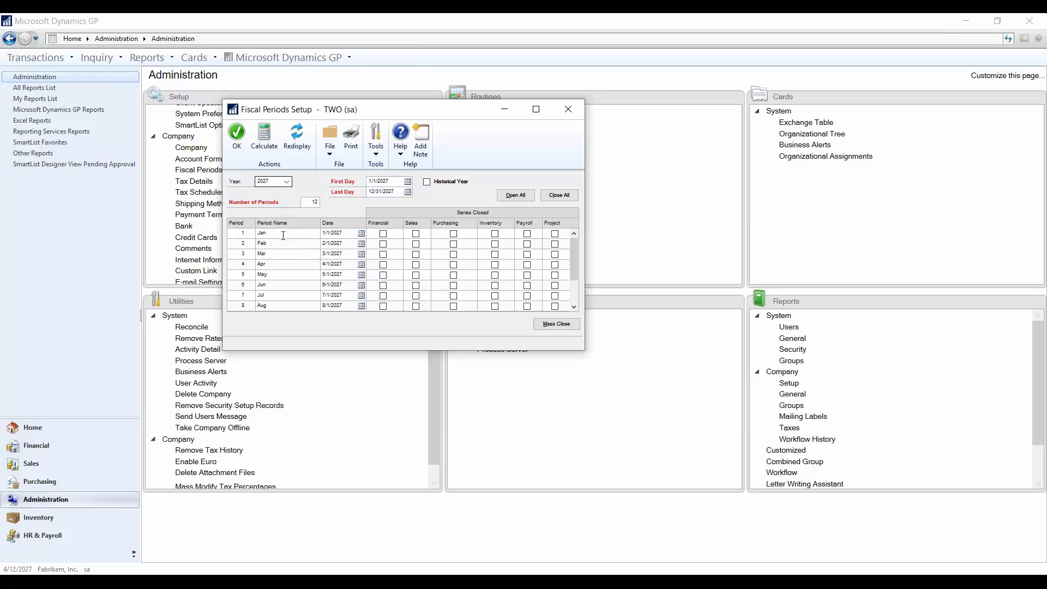
pyautogui.scroll(-2, 286, 261)
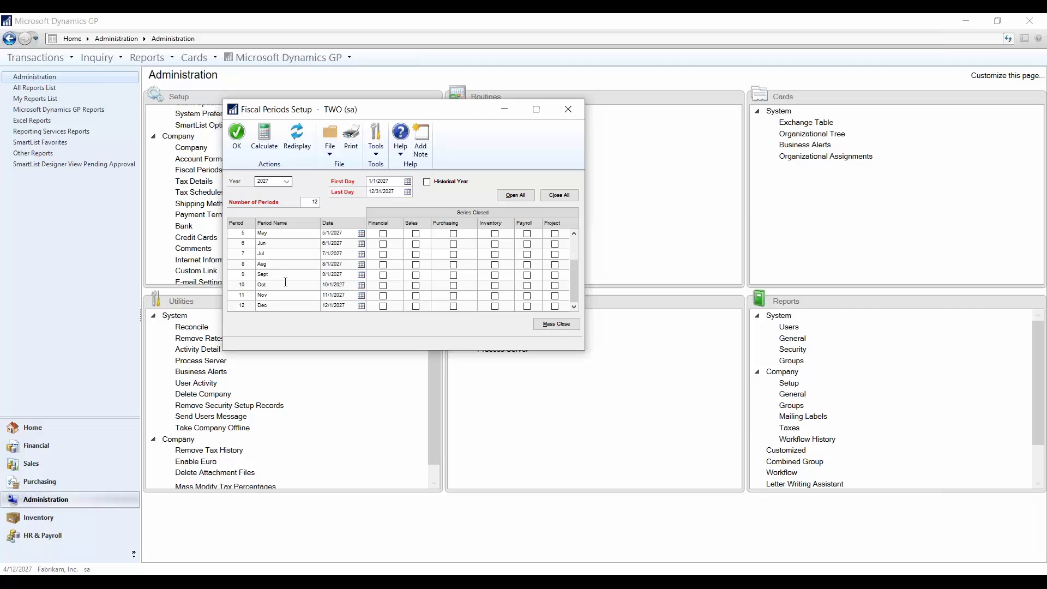
pyautogui.moveTo(406, 109); pyautogui.dragTo(598, 107)
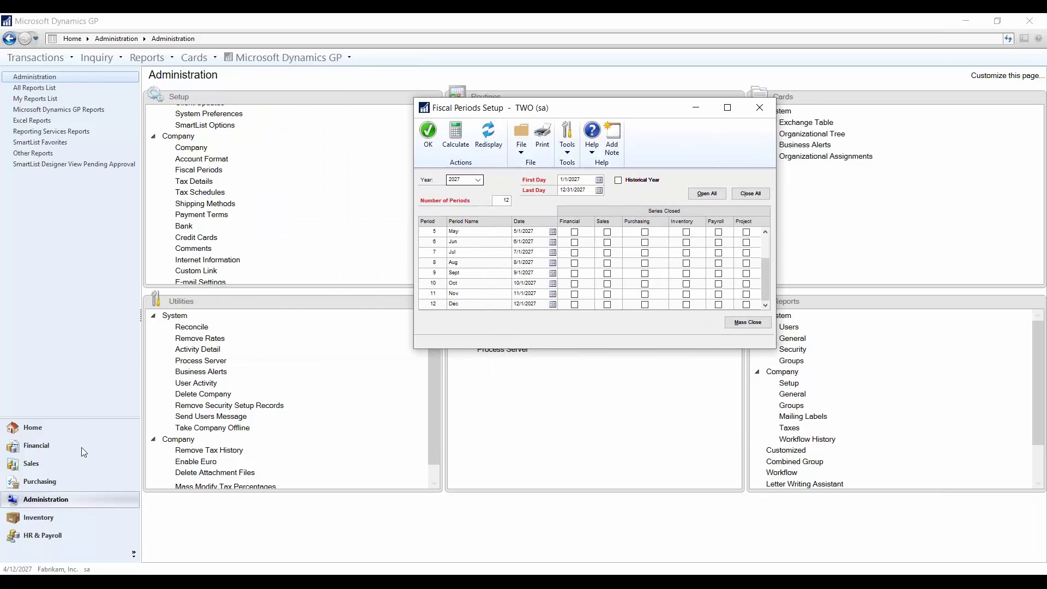
# Open the Financial Summary Inquiry for the Cash - Payroll account 000-1110-00
pyautogui.click(41, 446)
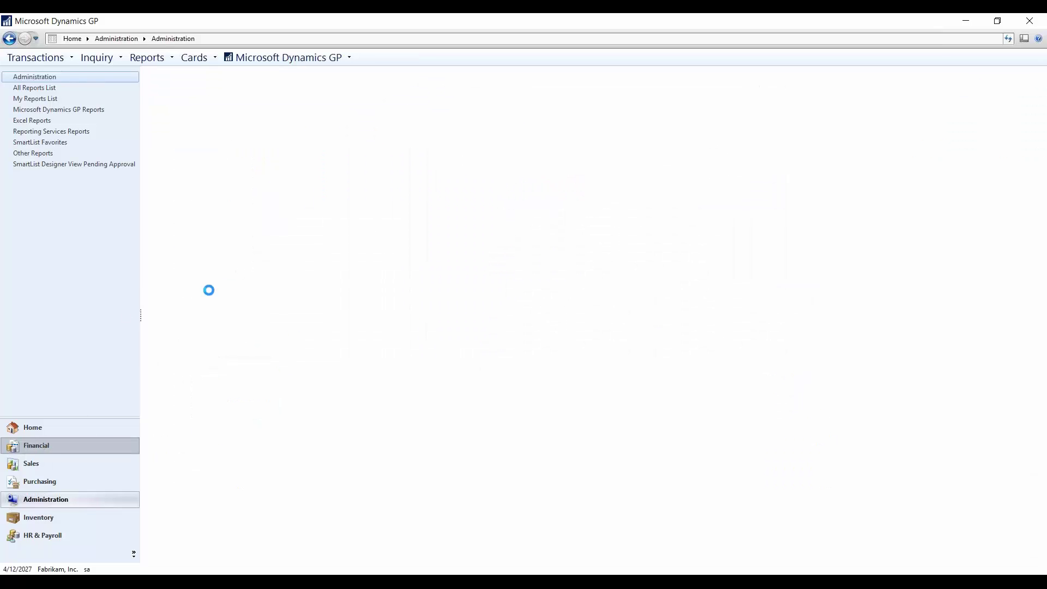
pyautogui.click(192, 326)
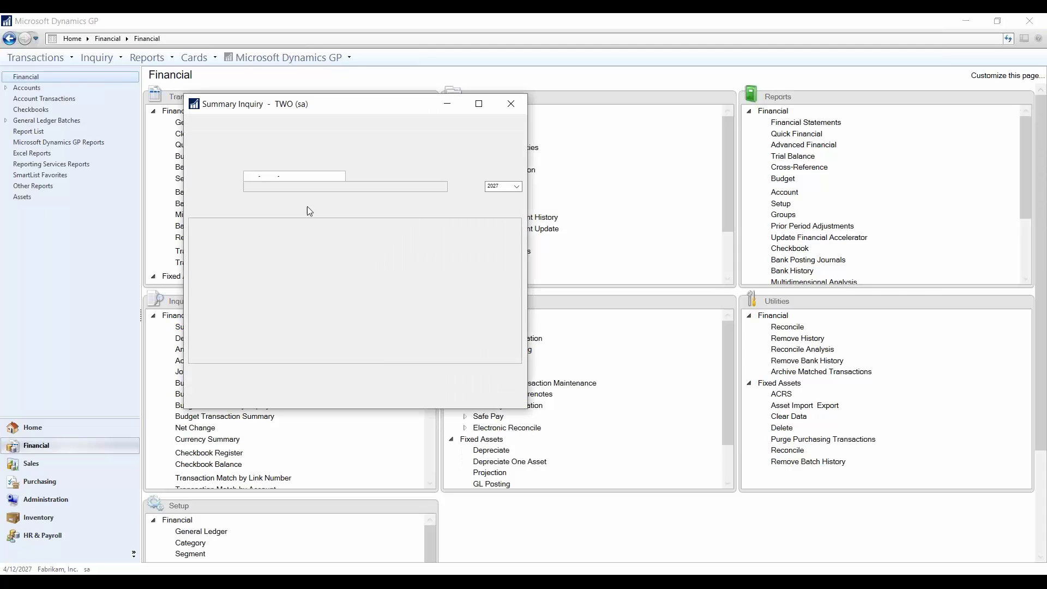
pyautogui.click(351, 176)
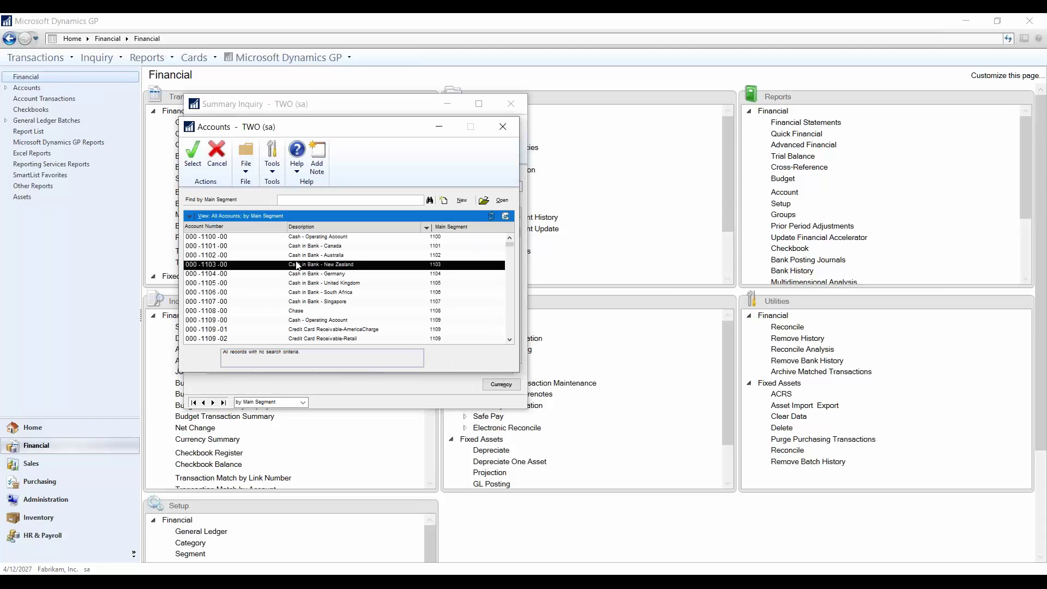
pyautogui.doubleClick(297, 265)
pyautogui.click(352, 176)
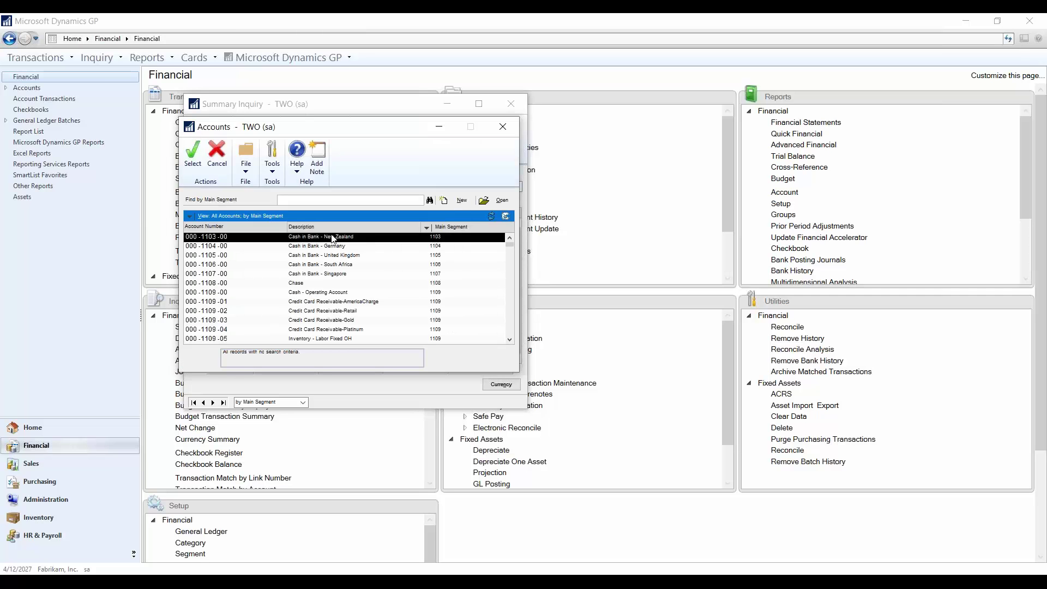
pyautogui.scroll(-5, 292, 326)
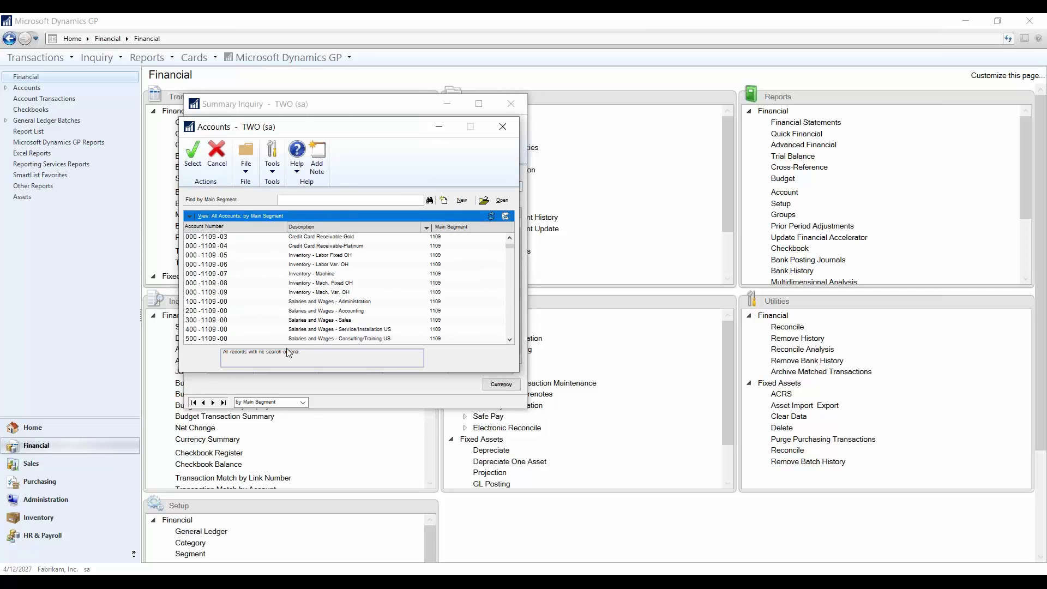
pyautogui.scroll(-3, 293, 325)
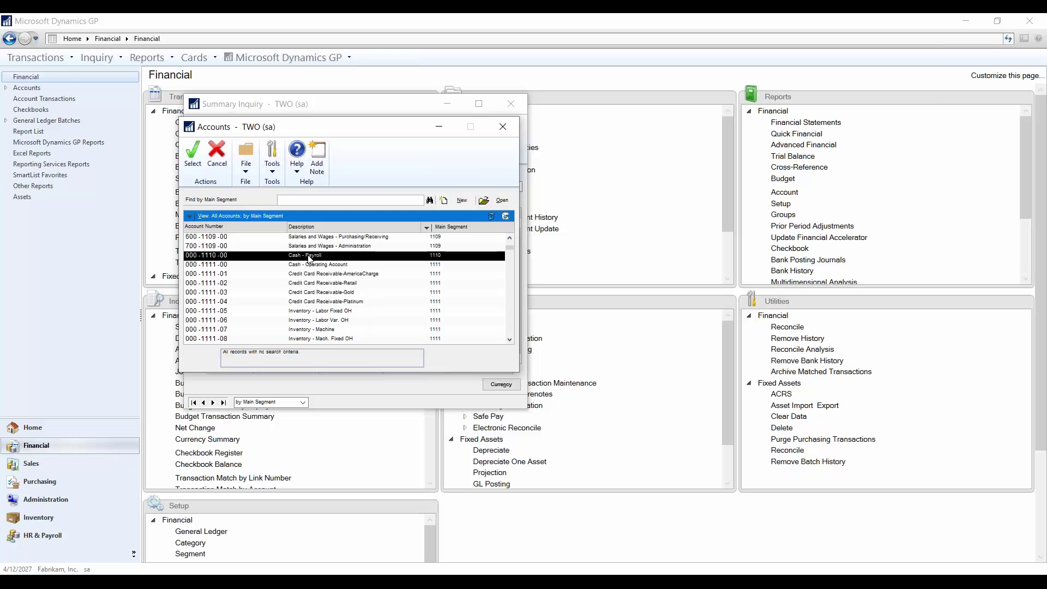
pyautogui.doubleClick(310, 256)
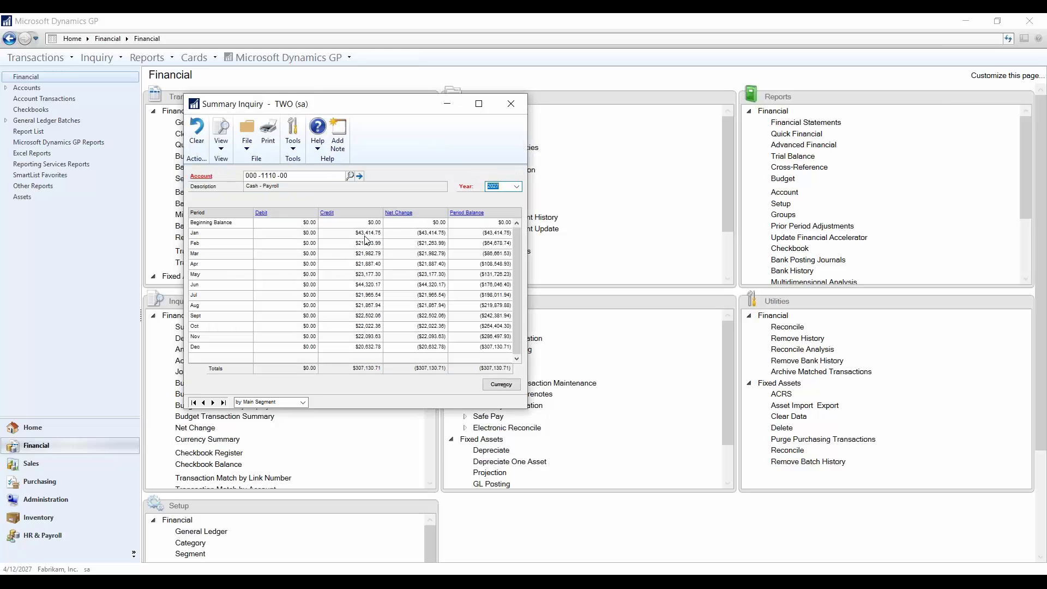
# Drill into the Feb period's transaction detail, then close it
pyautogui.click(210, 234)
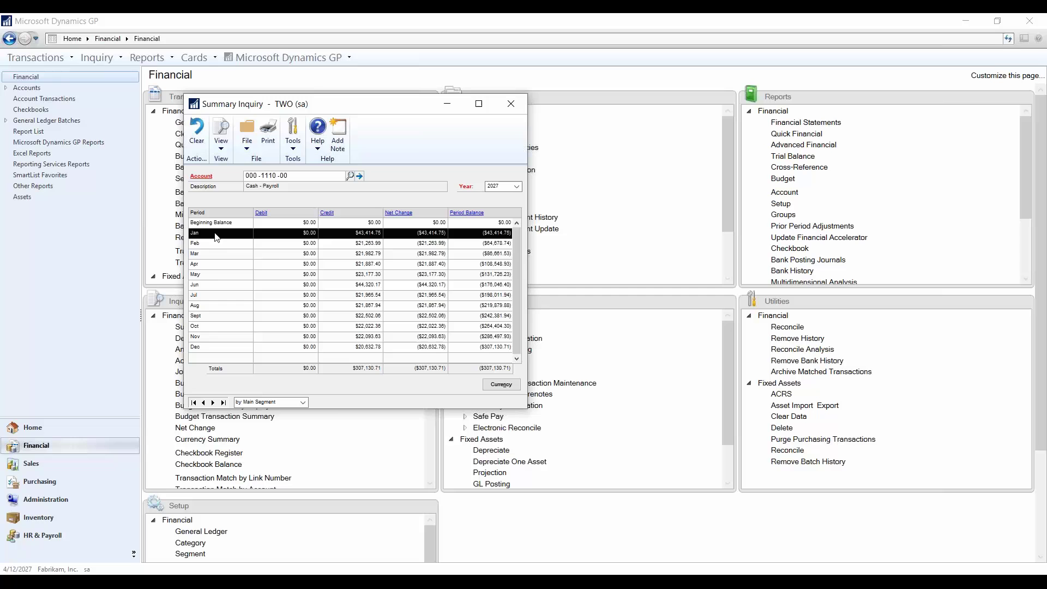
pyautogui.click(214, 277)
pyautogui.click(216, 244)
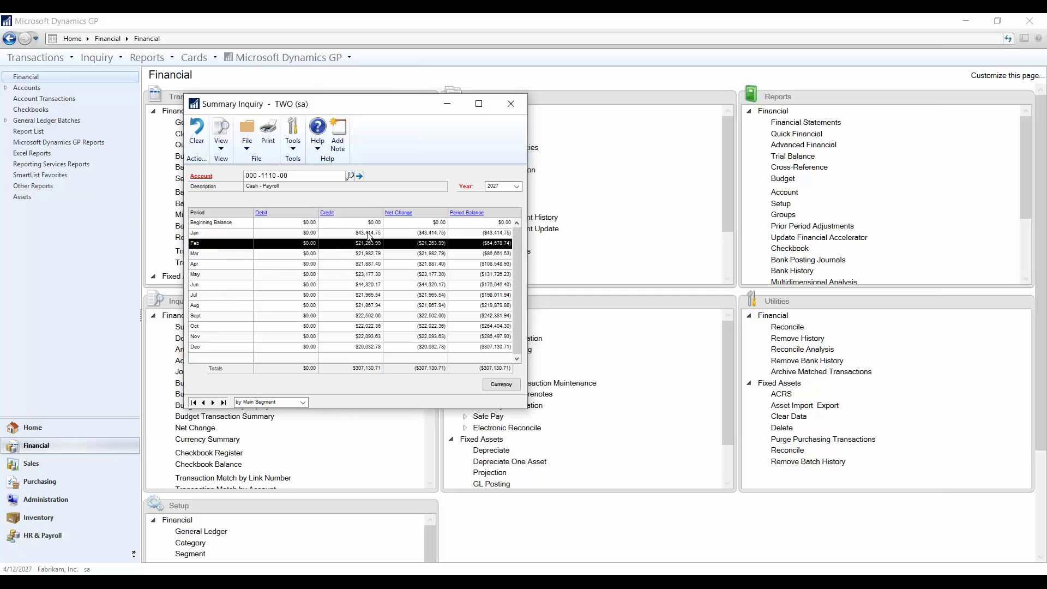
pyautogui.click(399, 216)
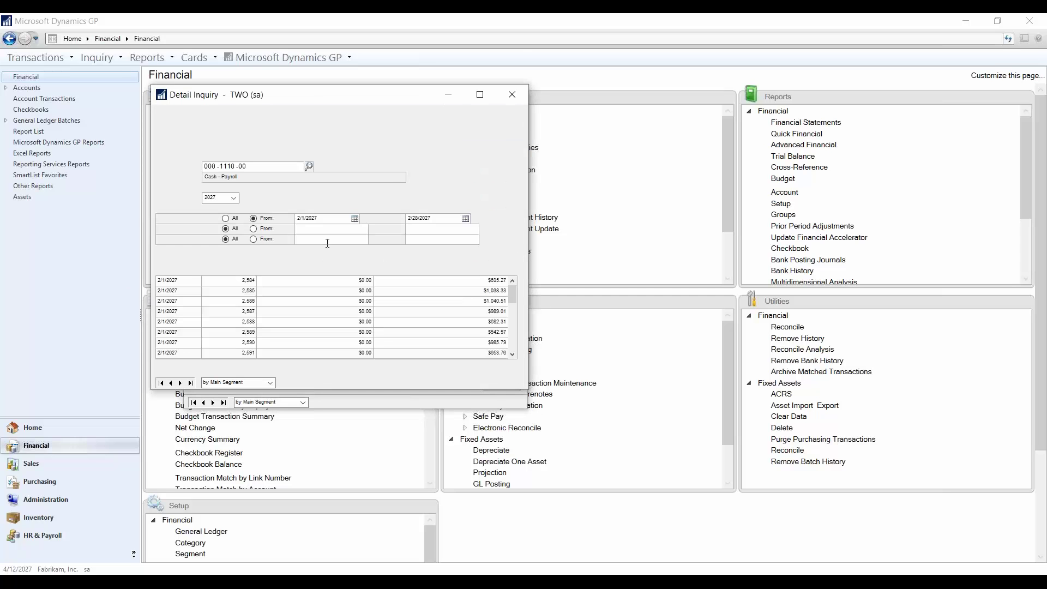
pyautogui.click(512, 94)
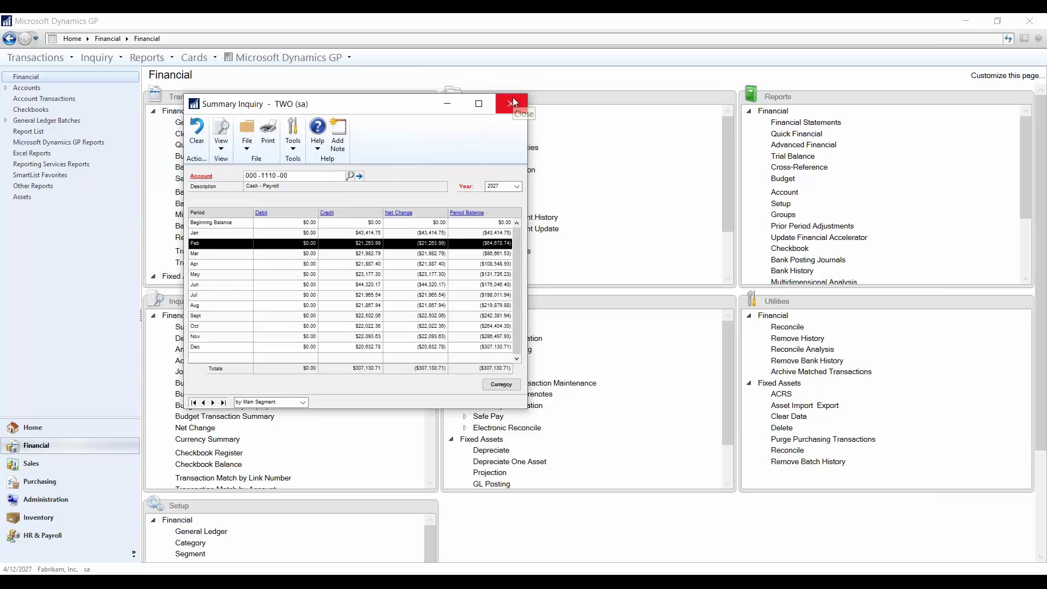
# Switch the summary inquiry to year 2026, then close it
pyautogui.click(516, 187)
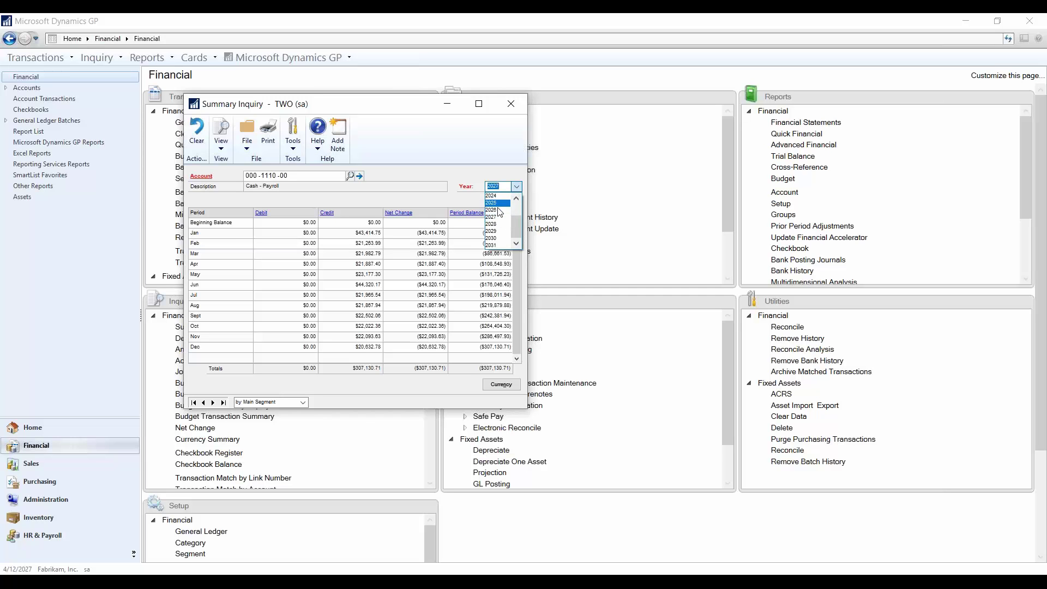
pyautogui.click(497, 210)
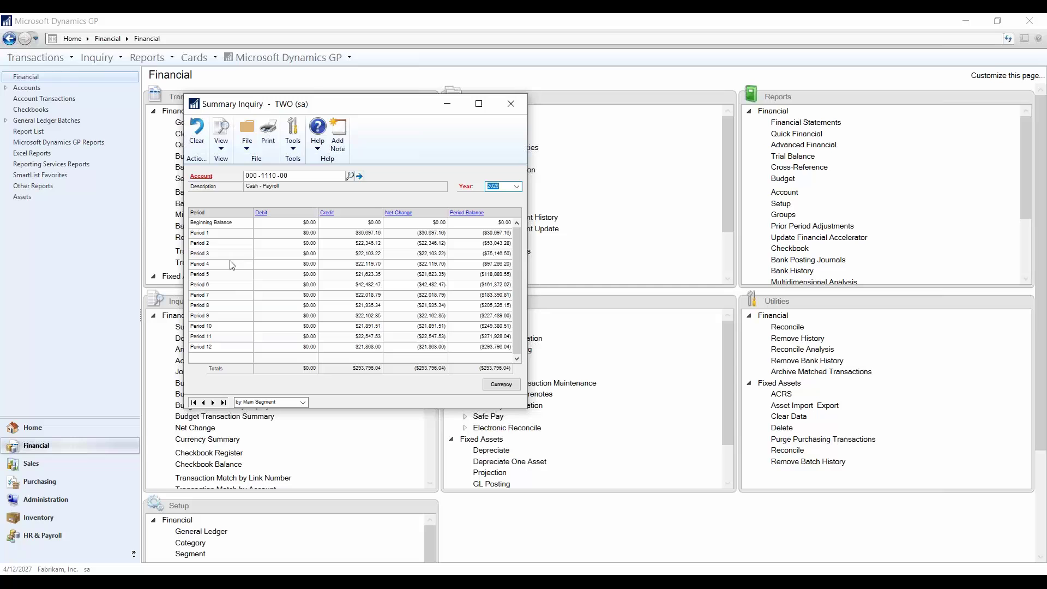
pyautogui.click(510, 105)
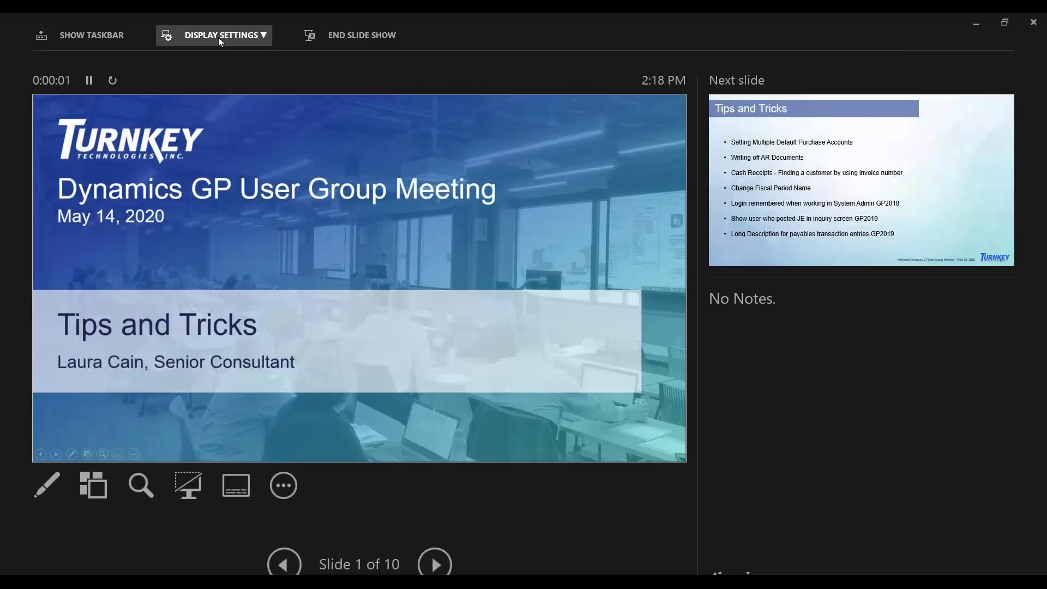
# Swap Presenter View and Slide Show displays, then advance to the next tip slide
pyautogui.click(218, 36)
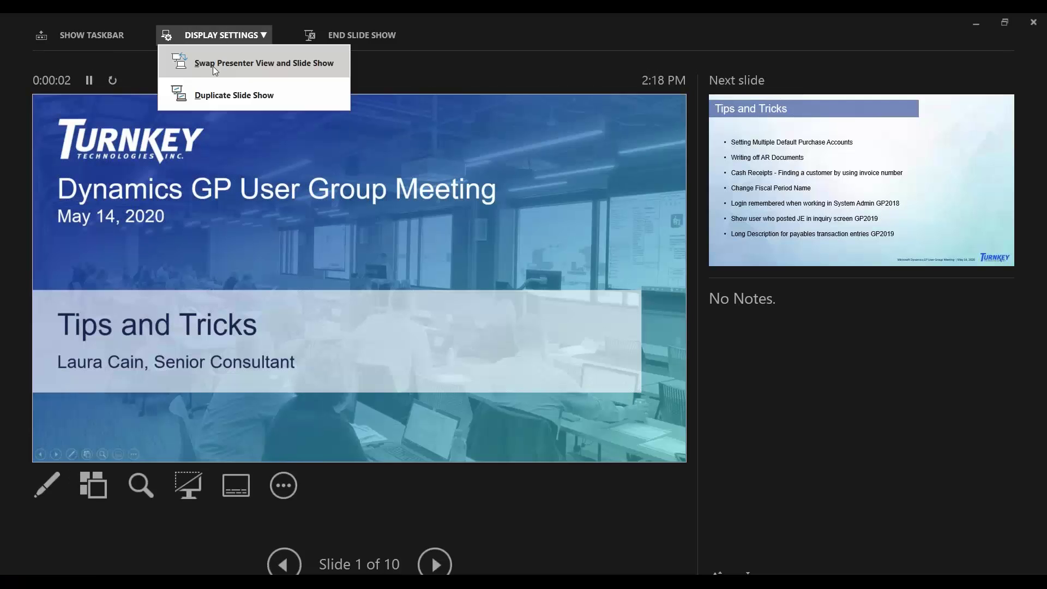
pyautogui.click(228, 67)
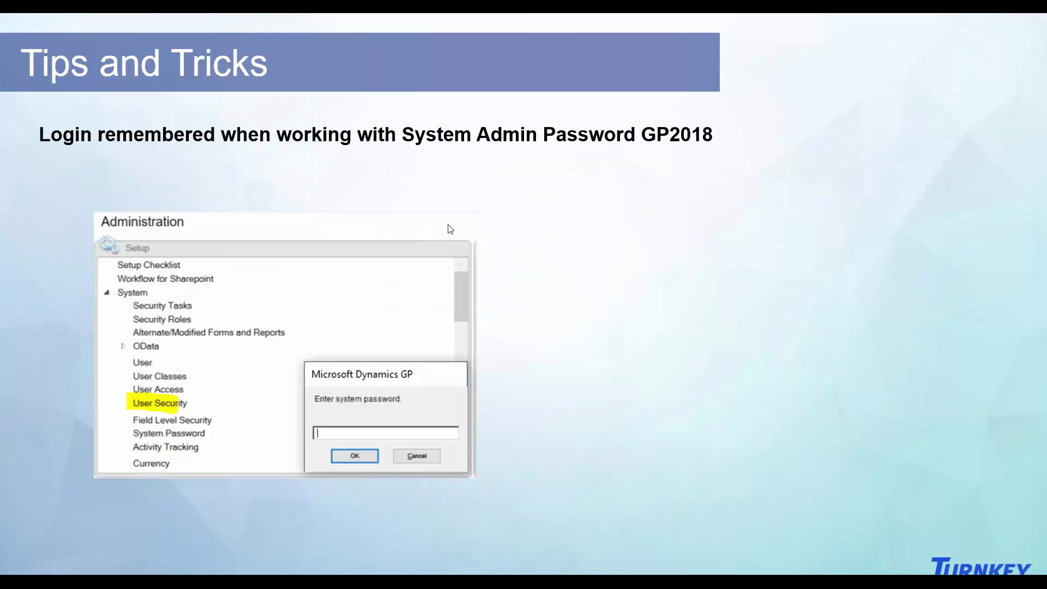
pyautogui.click(450, 229)
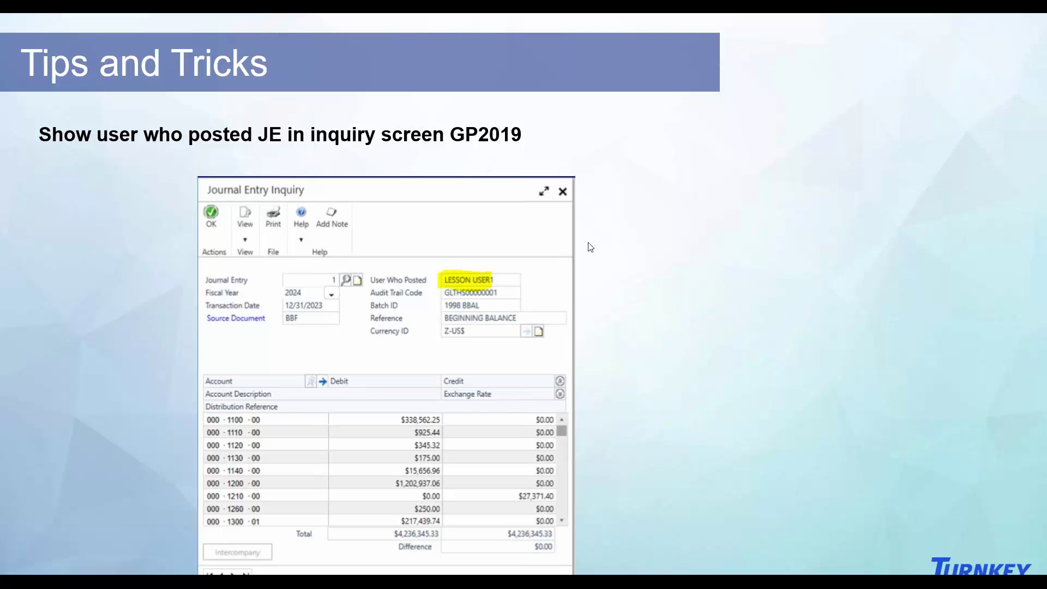
# Advance to the GP2019 Long Description for payables transaction entries slide
pyautogui.click(777, 302)
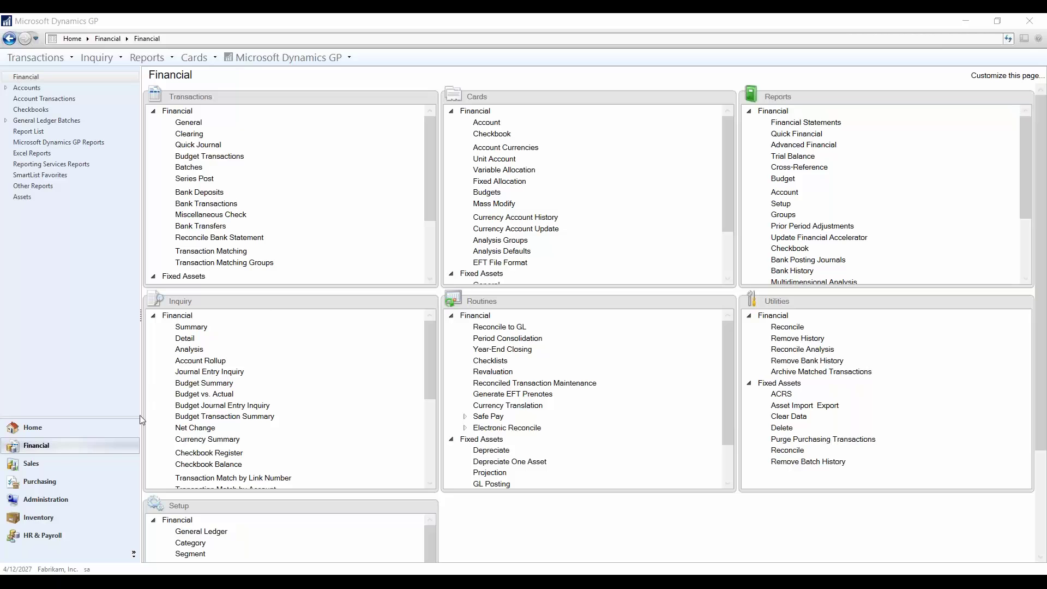
# From the Sales area, open Cash Receipts Entry and begin locating the customer by document number
pyautogui.click(59, 461)
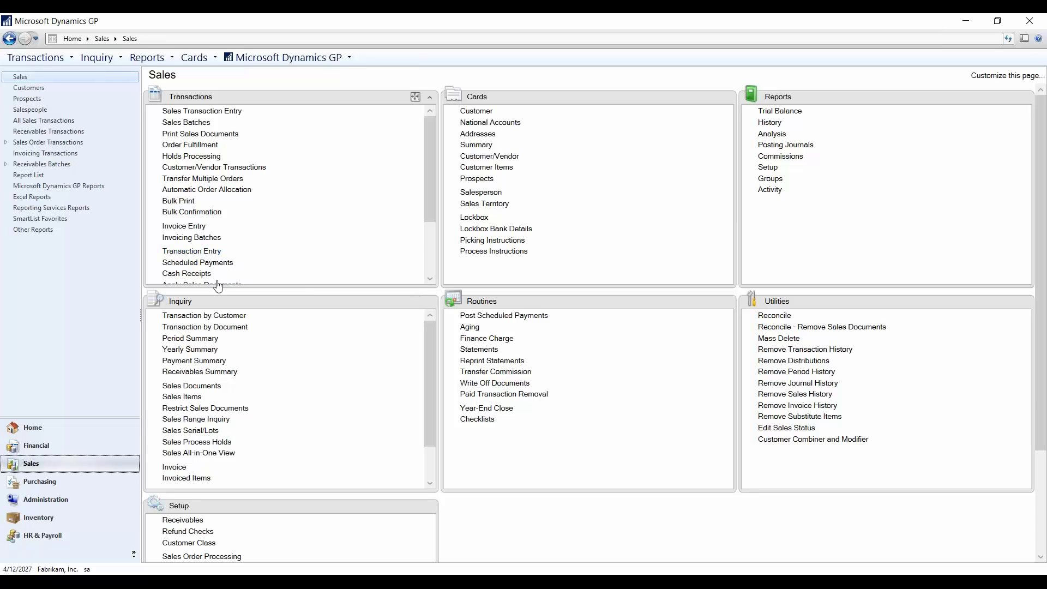
pyautogui.click(205, 274)
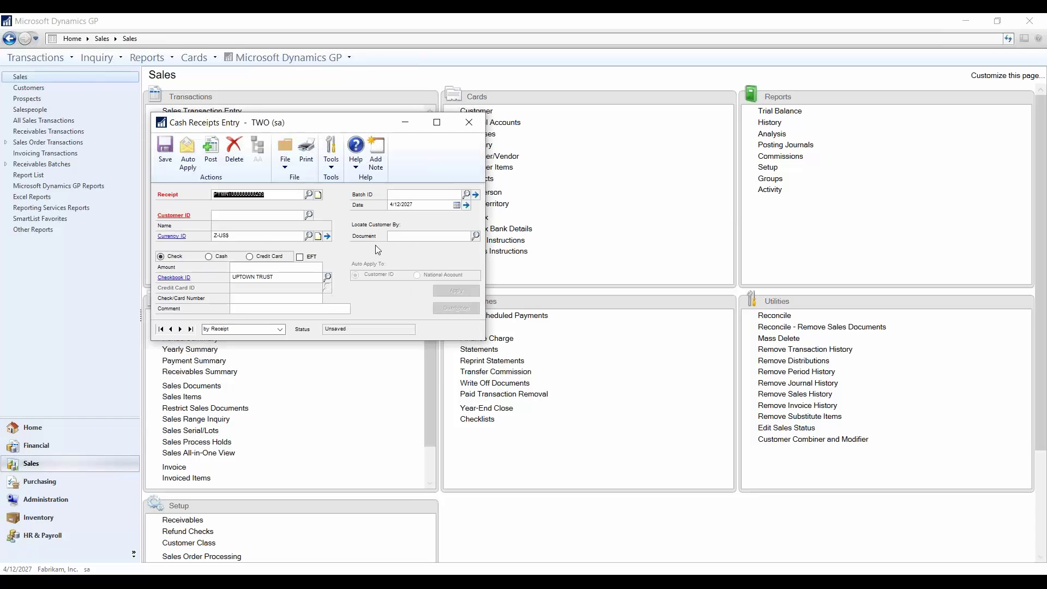
pyautogui.click(413, 235)
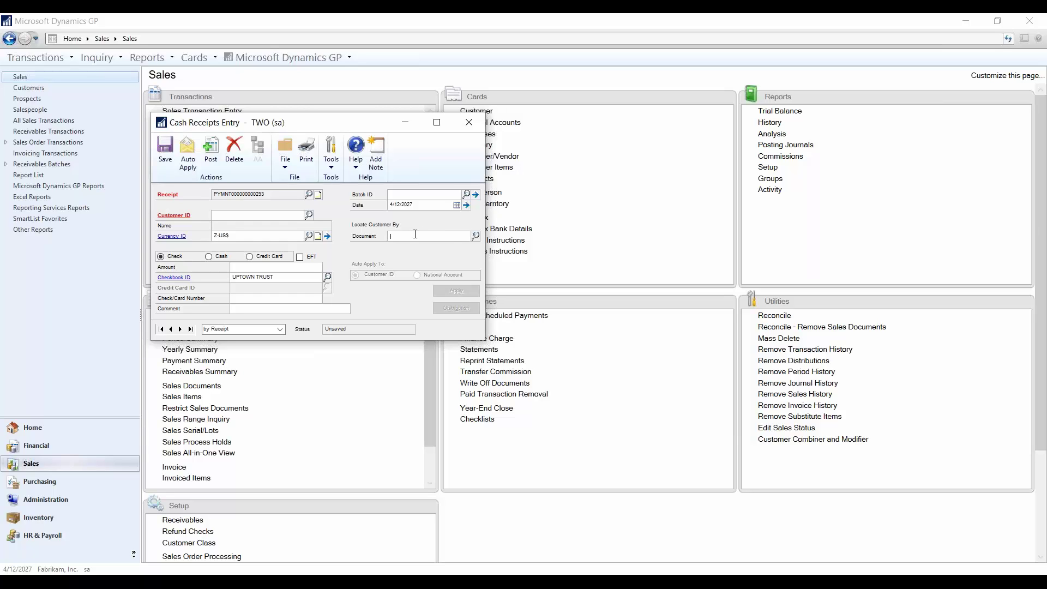